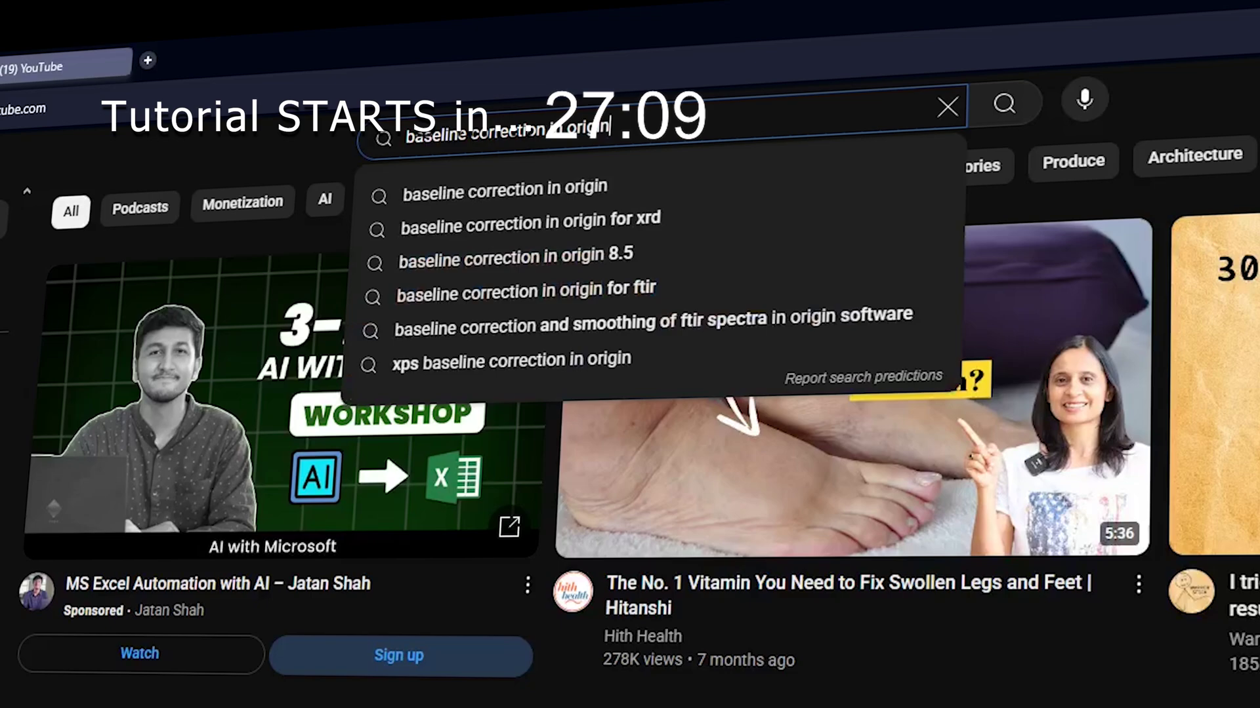
- Search YouTube for 'baseline correction in origin' and find the XRD background-removal video
{"action": "key", "text": "Return"}
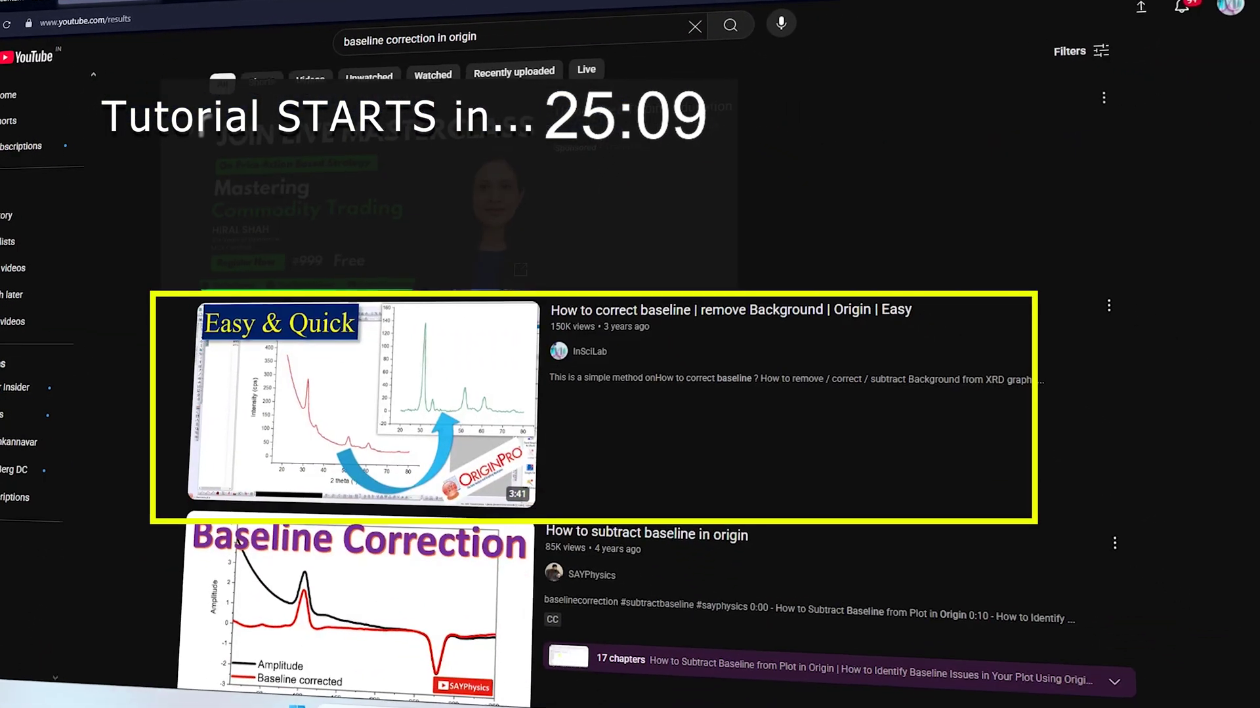
{"action": "mouse_move", "coordinate": [354, 407]}
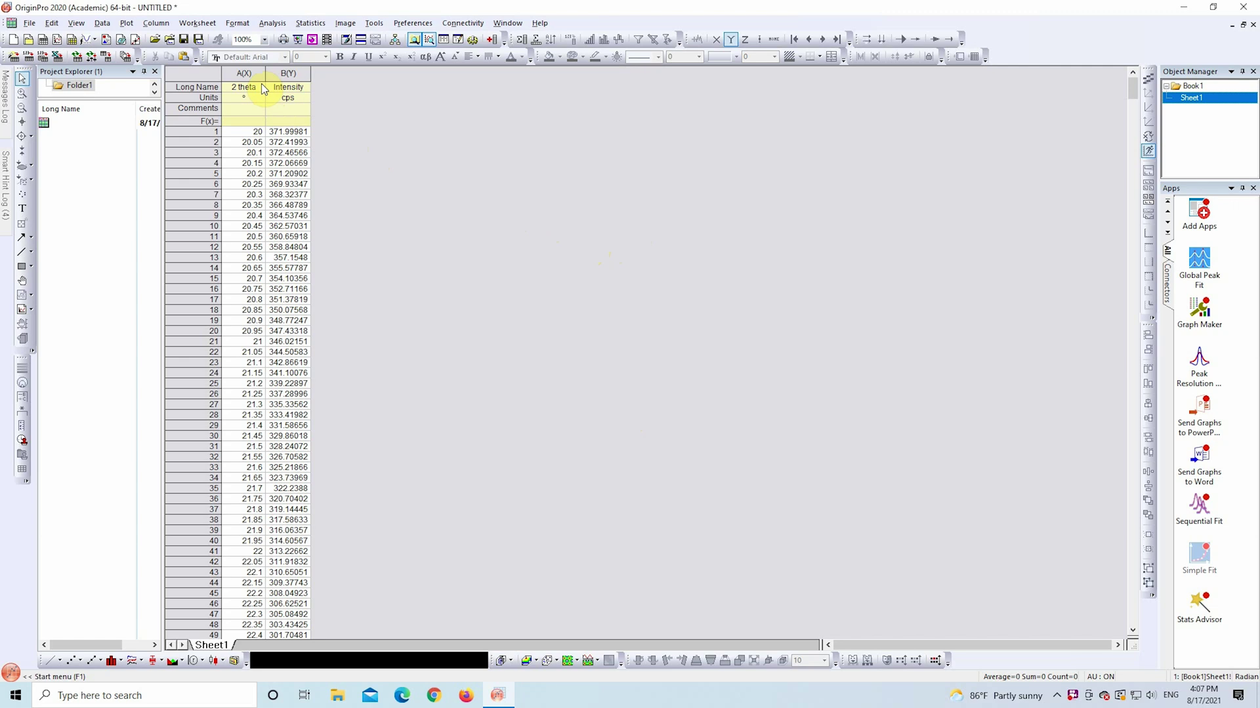
- Select the 2 theta and Intensity (cps) columns in Sheet1 for a line plot
{"action": "left_click_drag", "start_coordinate": [244, 73], "coordinate": [279, 79]}
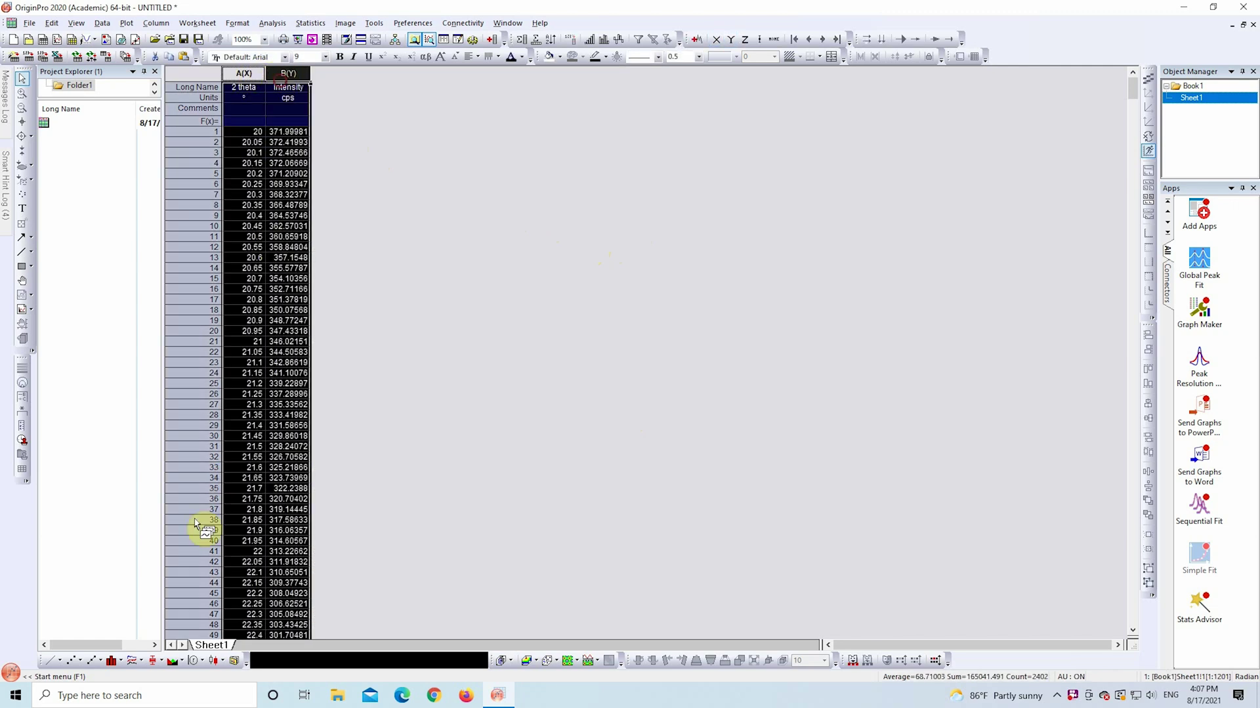
{"action": "left_click", "coordinate": [50, 662]}
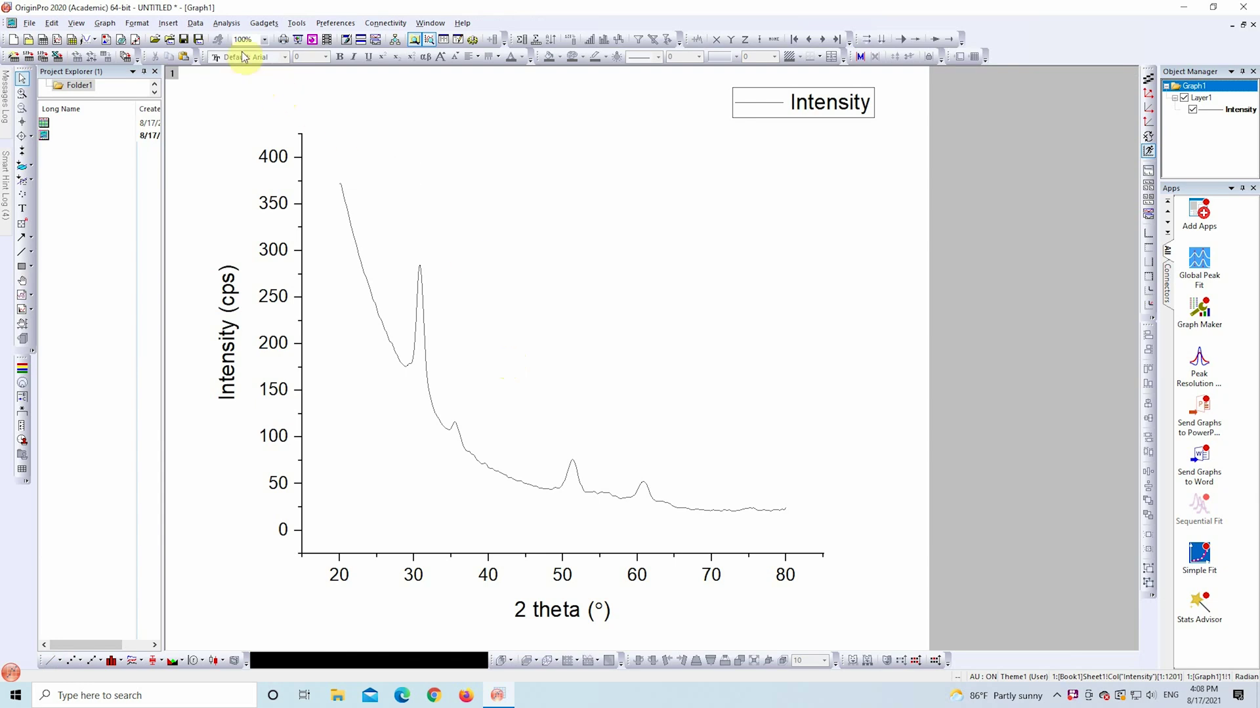
- Open the Peak Analyzer on the intensity graph, move it aside, and choose the Subtract Baseline goal
{"action": "left_click", "coordinate": [227, 24]}
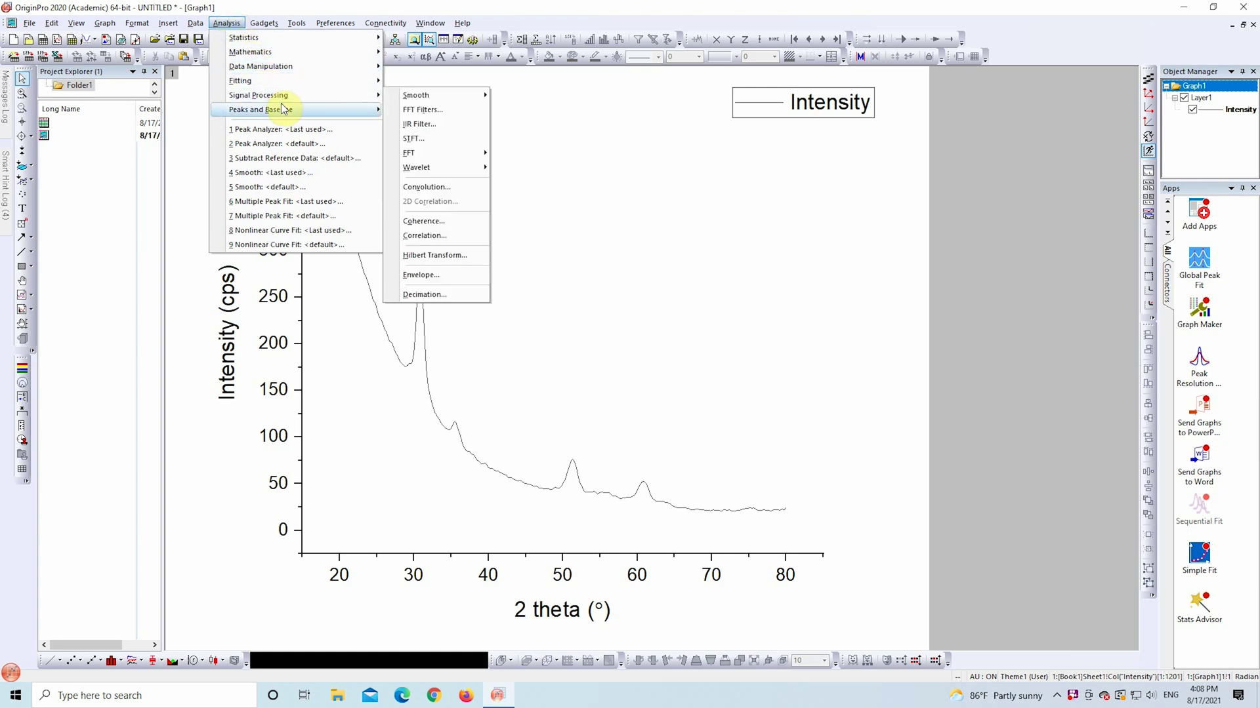
{"action": "mouse_move", "coordinate": [283, 109]}
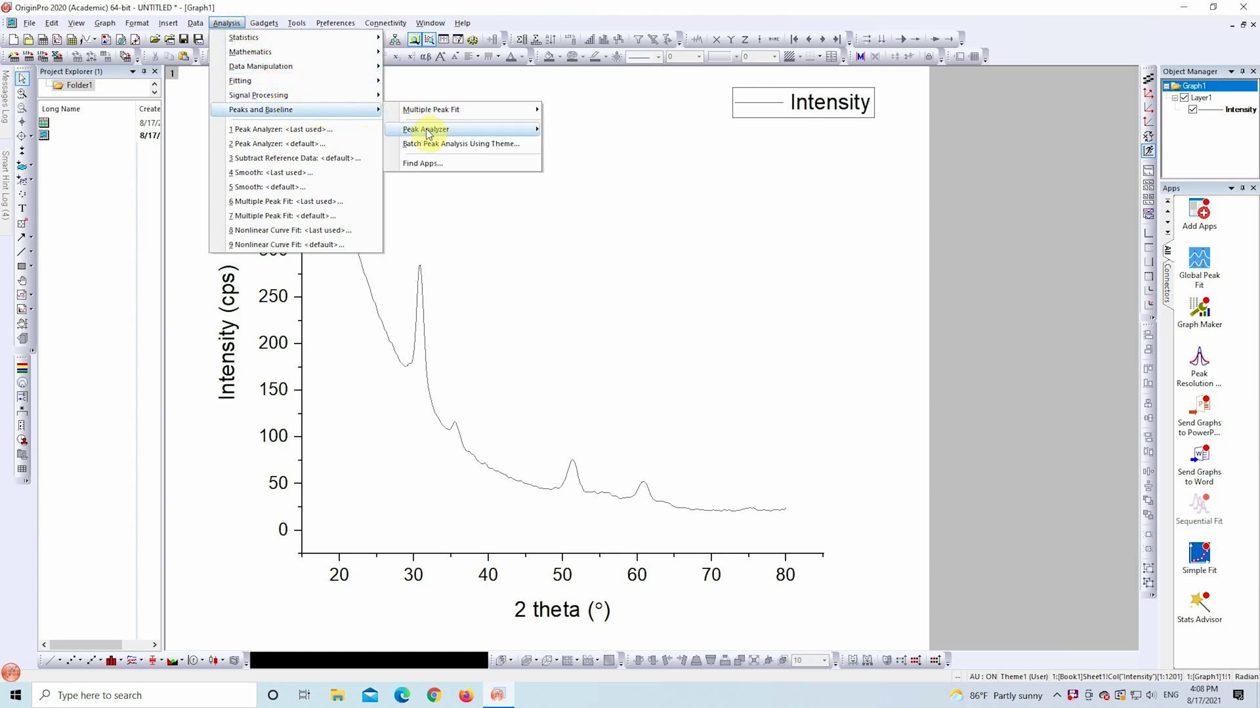
{"action": "mouse_move", "coordinate": [427, 134]}
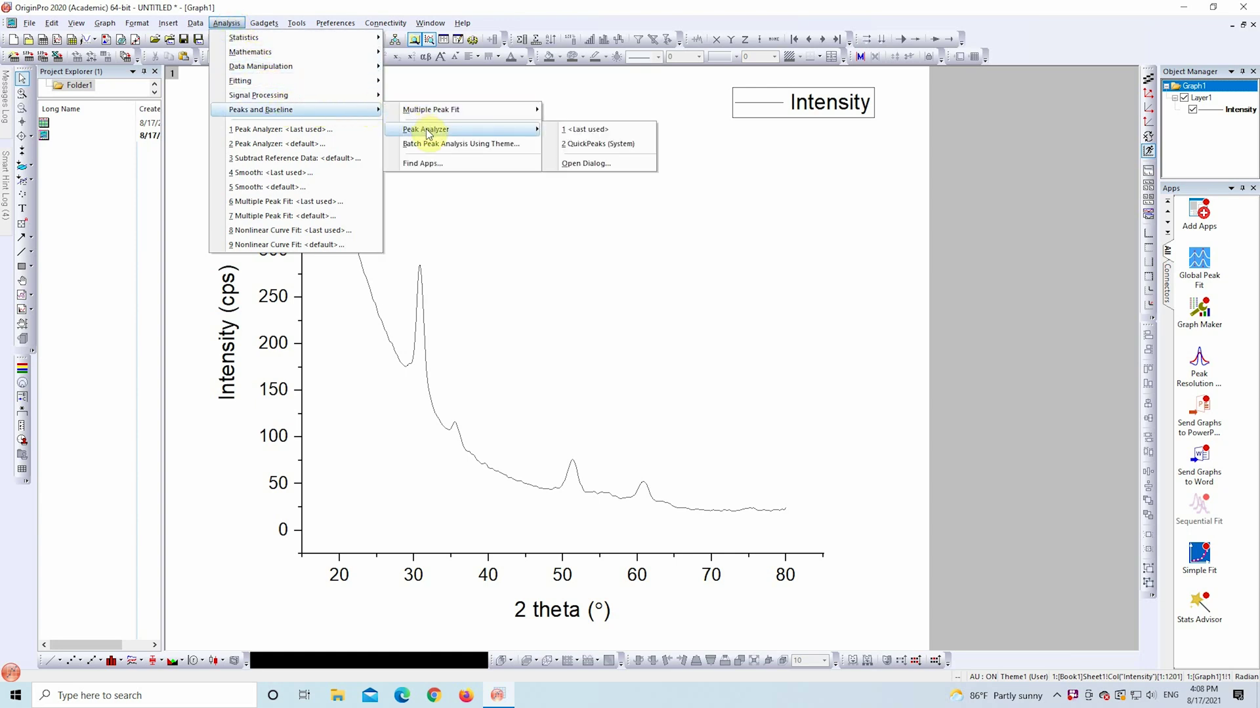
{"action": "left_click", "coordinate": [581, 165]}
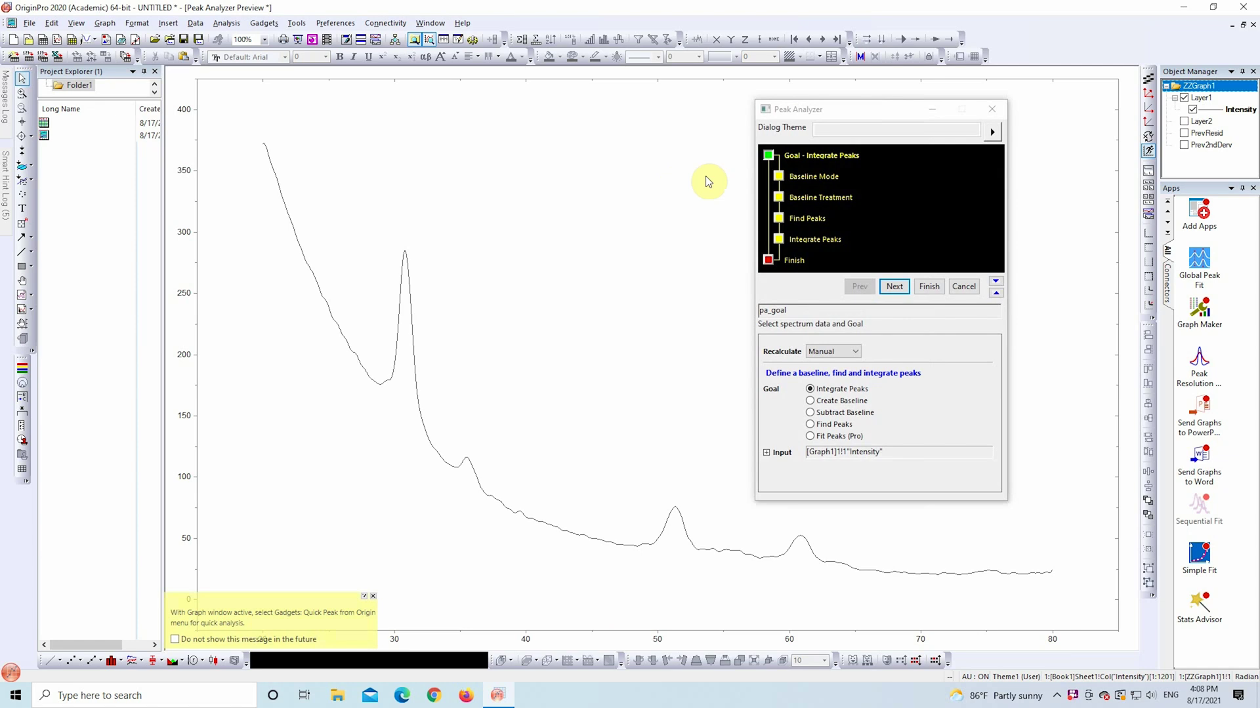
{"action": "left_click_drag", "start_coordinate": [846, 109], "coordinate": [703, 50]}
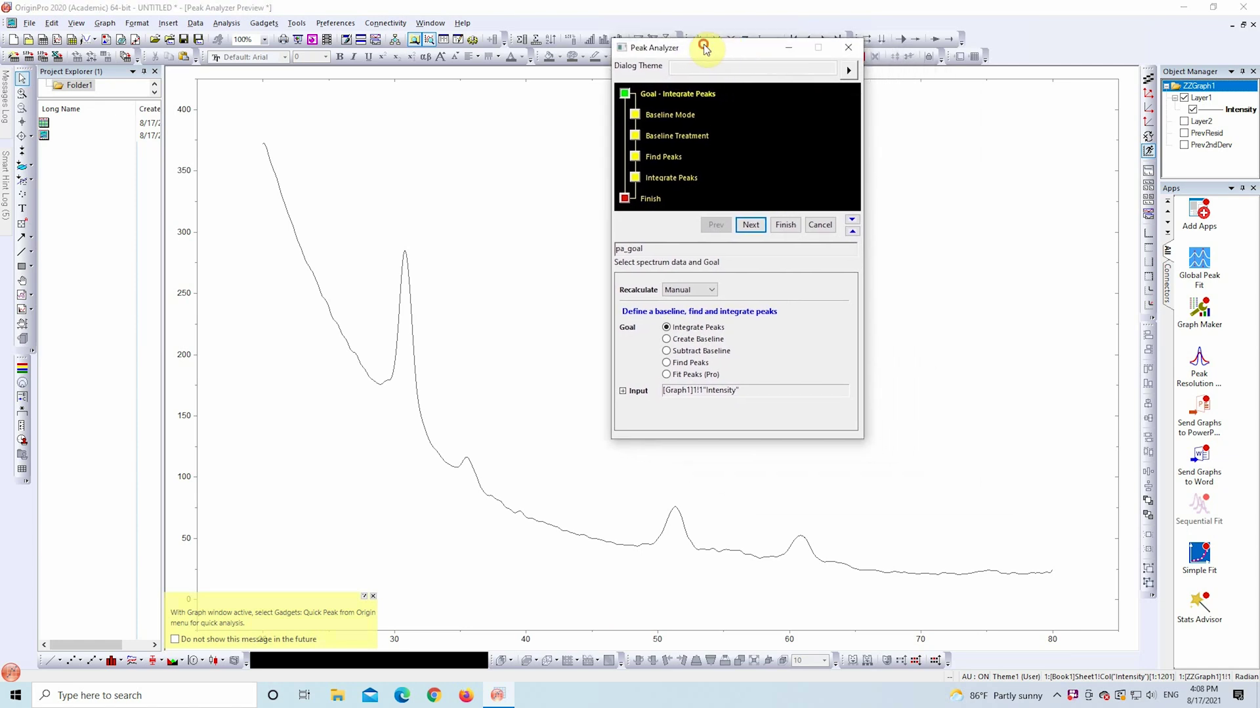
{"action": "left_click", "coordinate": [667, 353]}
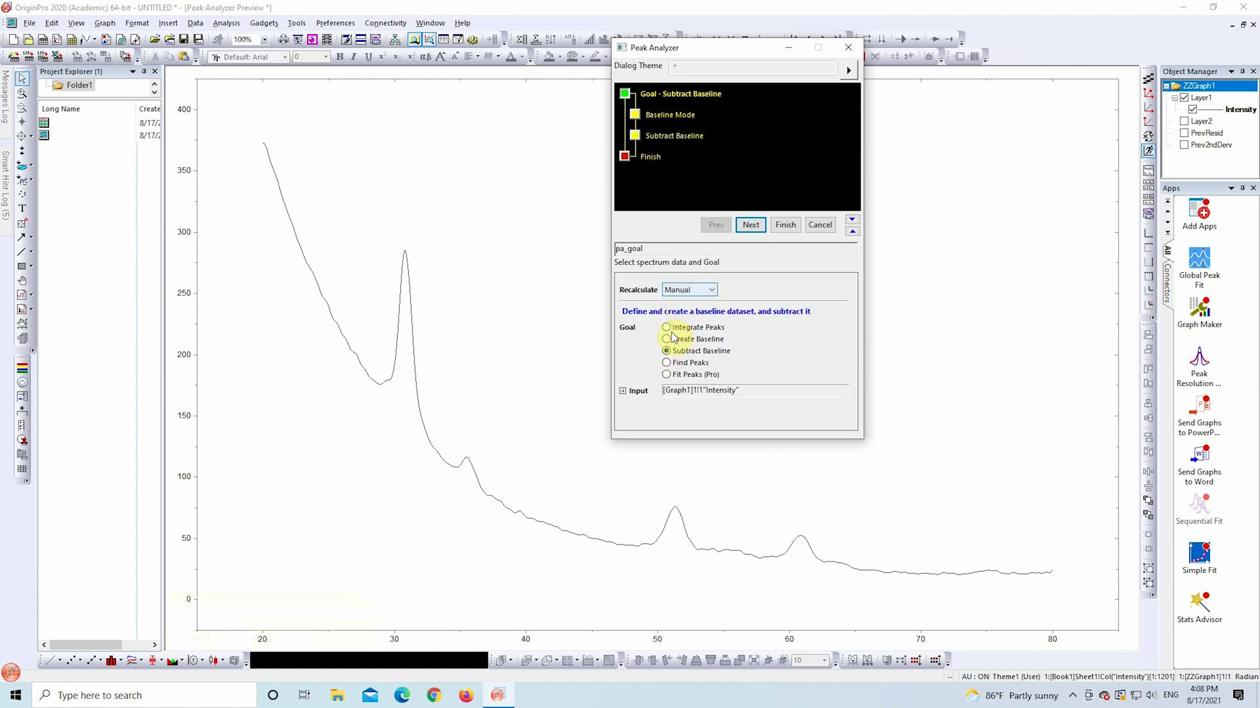
- Set the baseline mode to User Defined, placing eight anchor points along the curve
{"action": "left_click", "coordinate": [750, 225]}
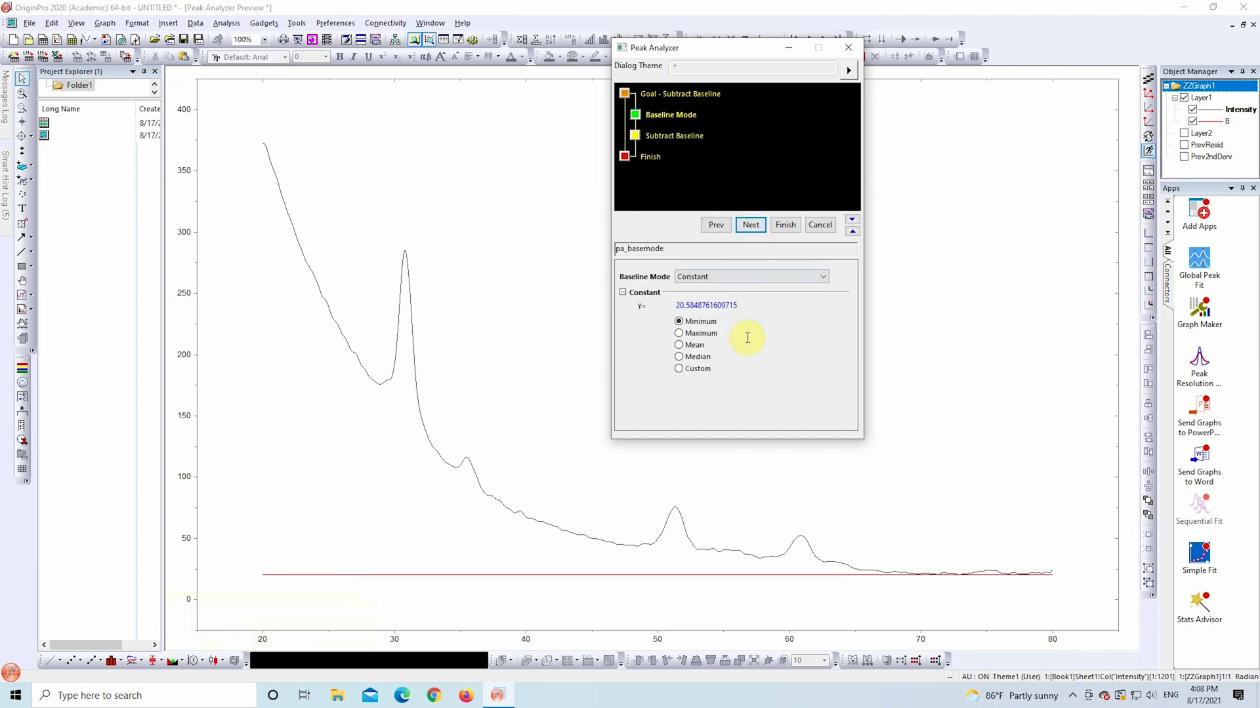
{"action": "left_click", "coordinate": [723, 281]}
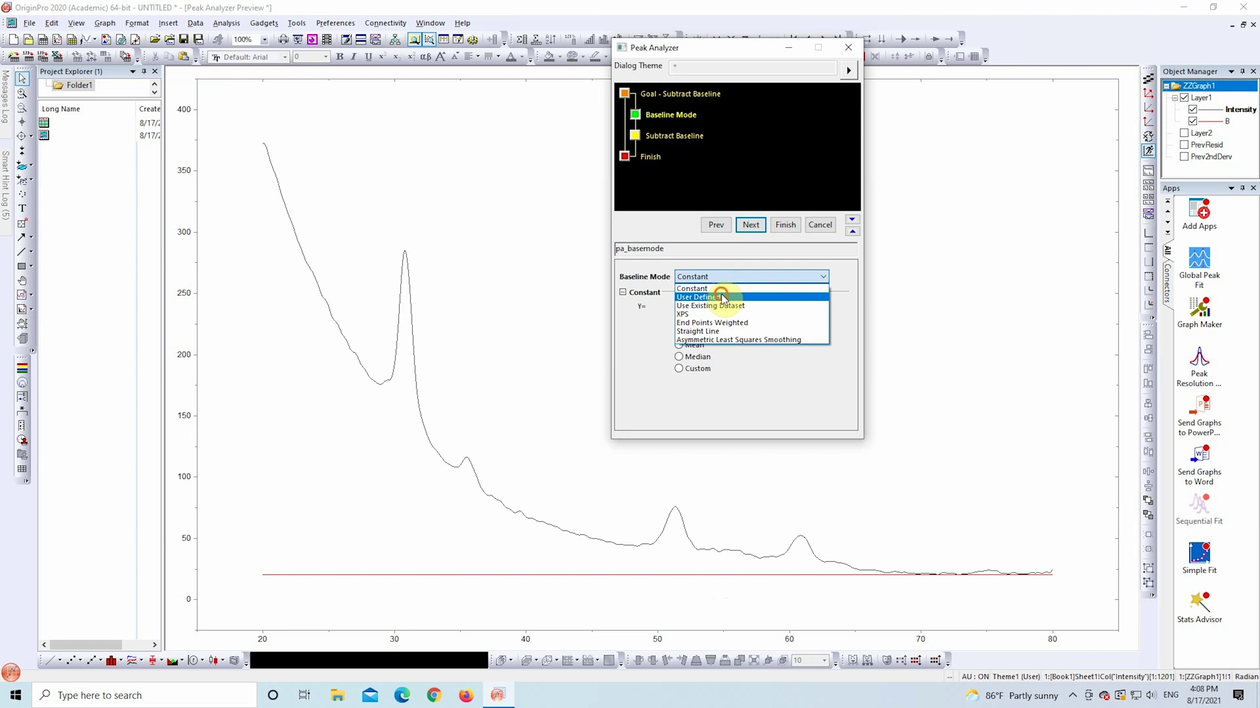
{"action": "left_click", "coordinate": [722, 297]}
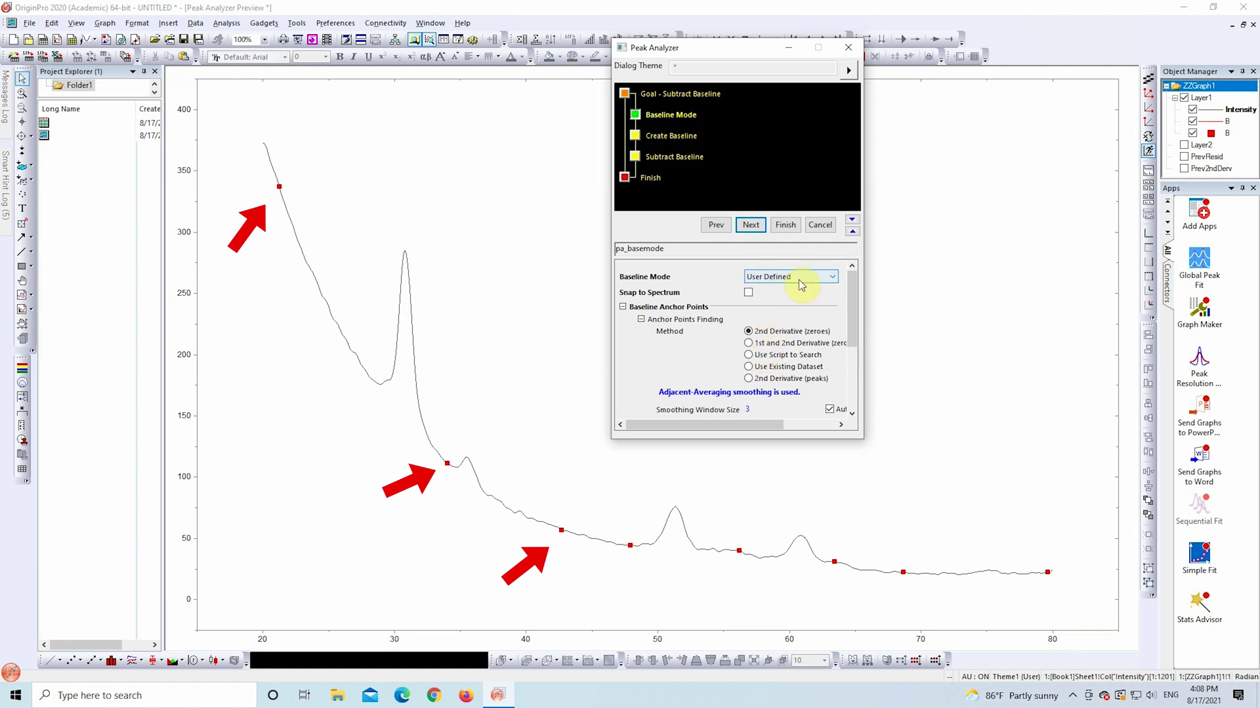
{"action": "scroll", "coordinate": [828, 354], "scroll_direction": "down", "scroll_amount": 5}
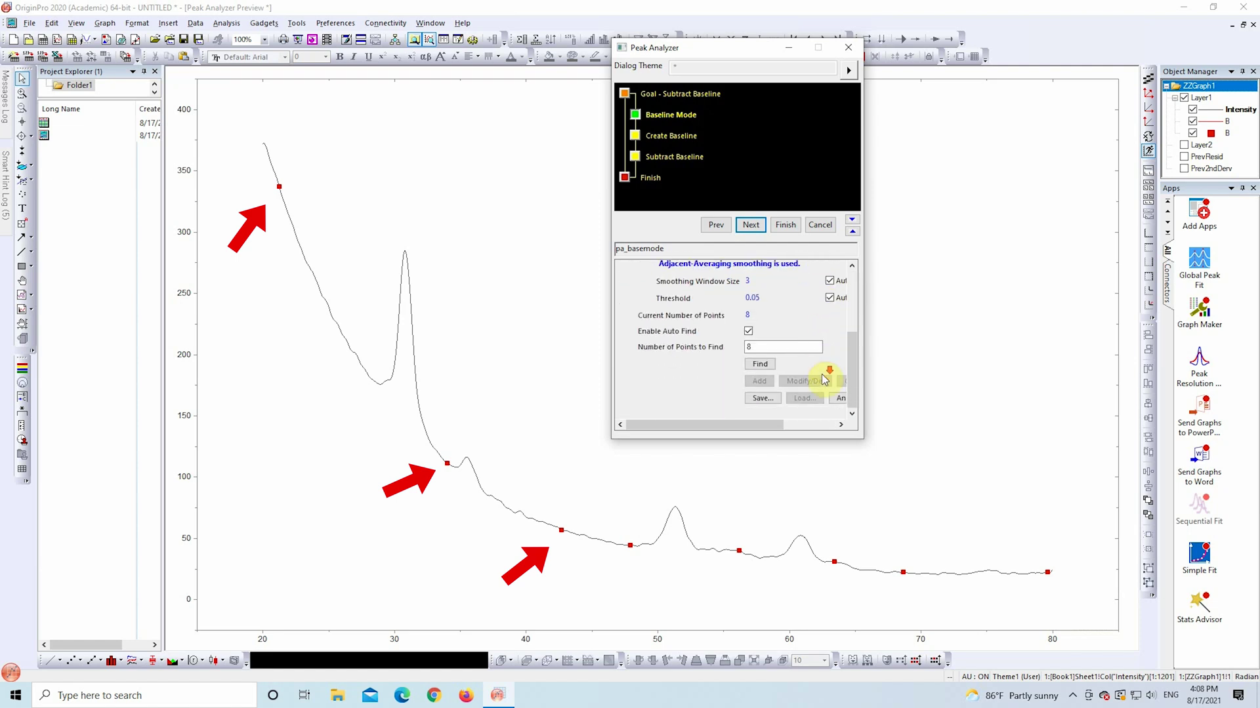
{"action": "scroll", "coordinate": [825, 380], "scroll_direction": "right", "scroll_amount": 3}
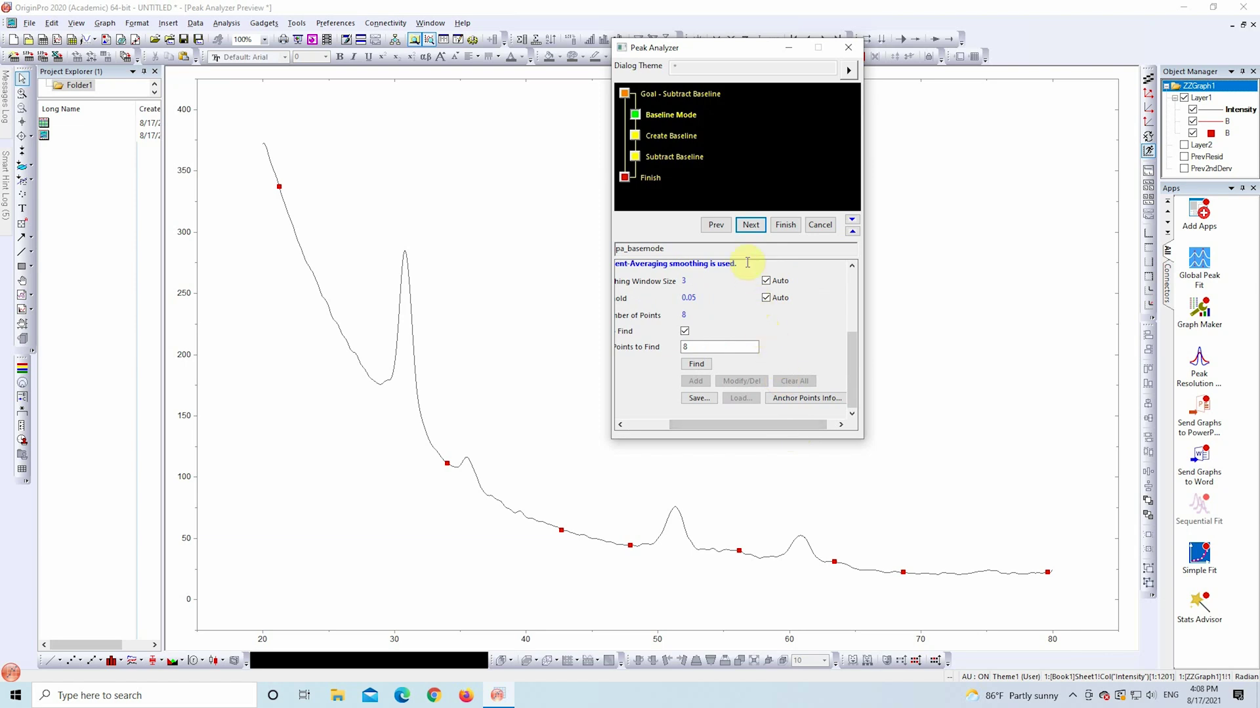
- Use BSpline interpolation for the baseline and enable Modify/Del for the anchors
{"action": "left_click", "coordinate": [750, 225]}
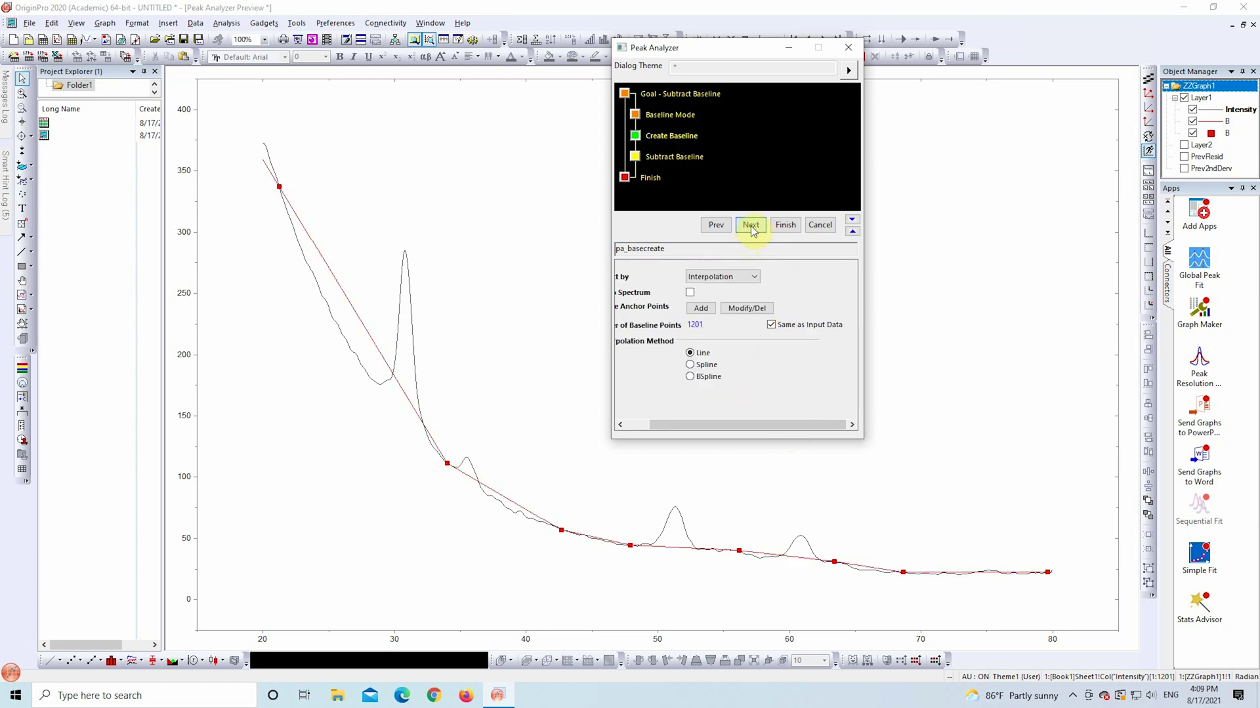
{"action": "left_click", "coordinate": [691, 377]}
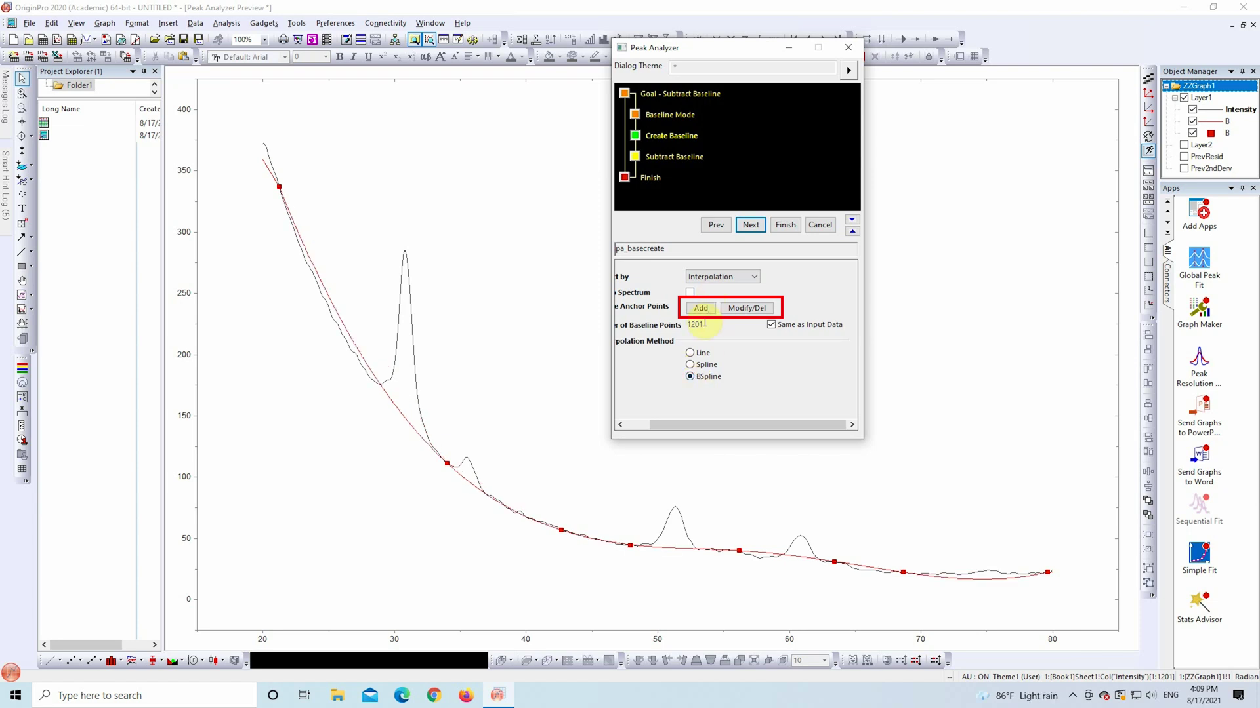
{"action": "left_click", "coordinate": [755, 311]}
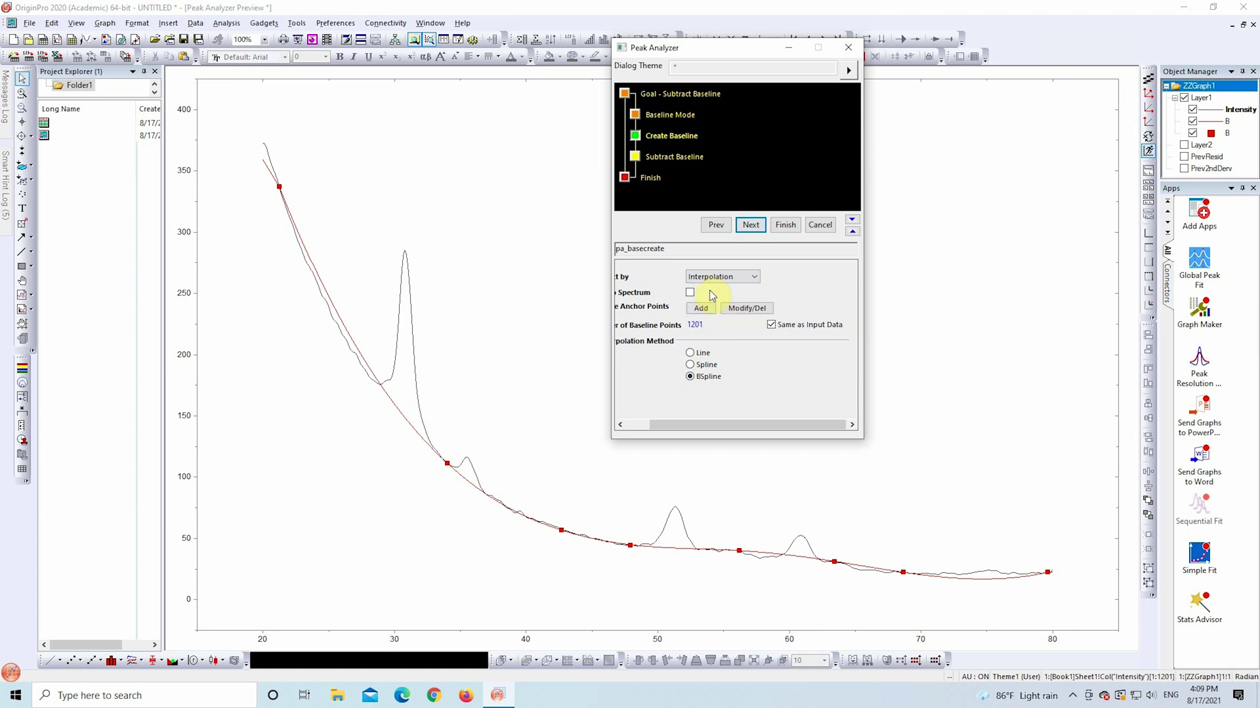
- Move the anchors near 48 and 56 to about 46.9 and 57.7
{"action": "left_click", "coordinate": [754, 311]}
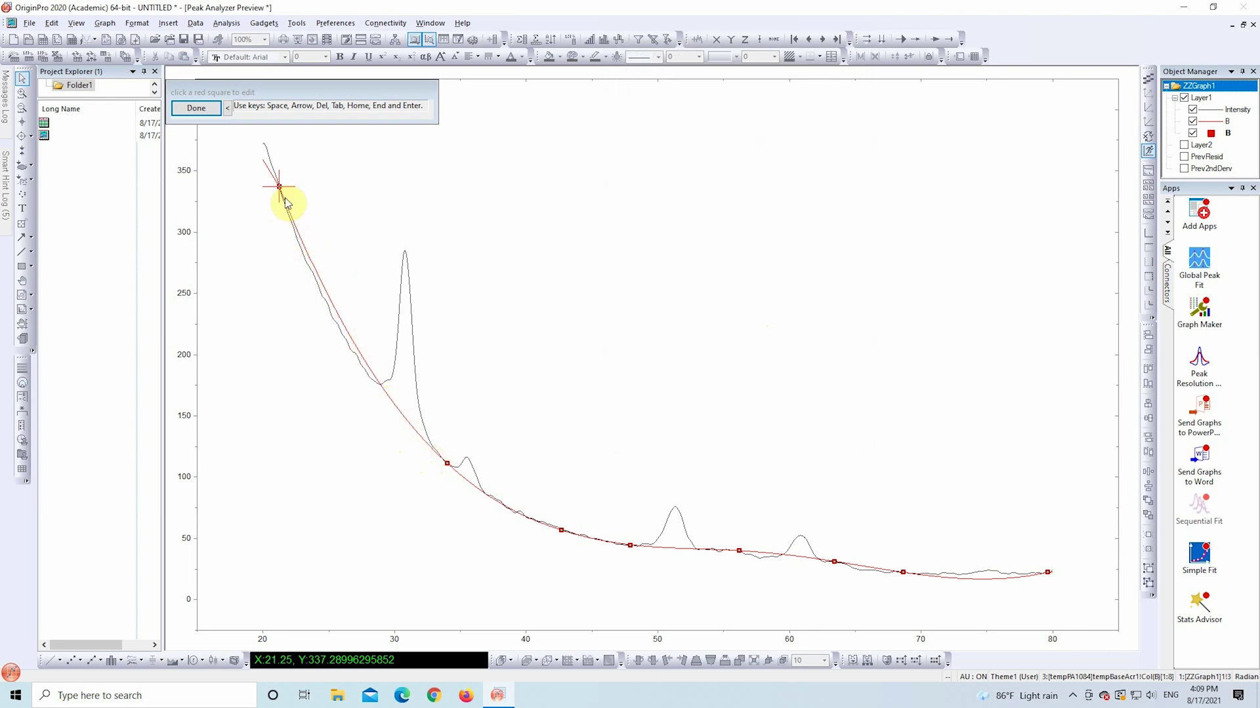
{"action": "mouse_move", "coordinate": [446, 464]}
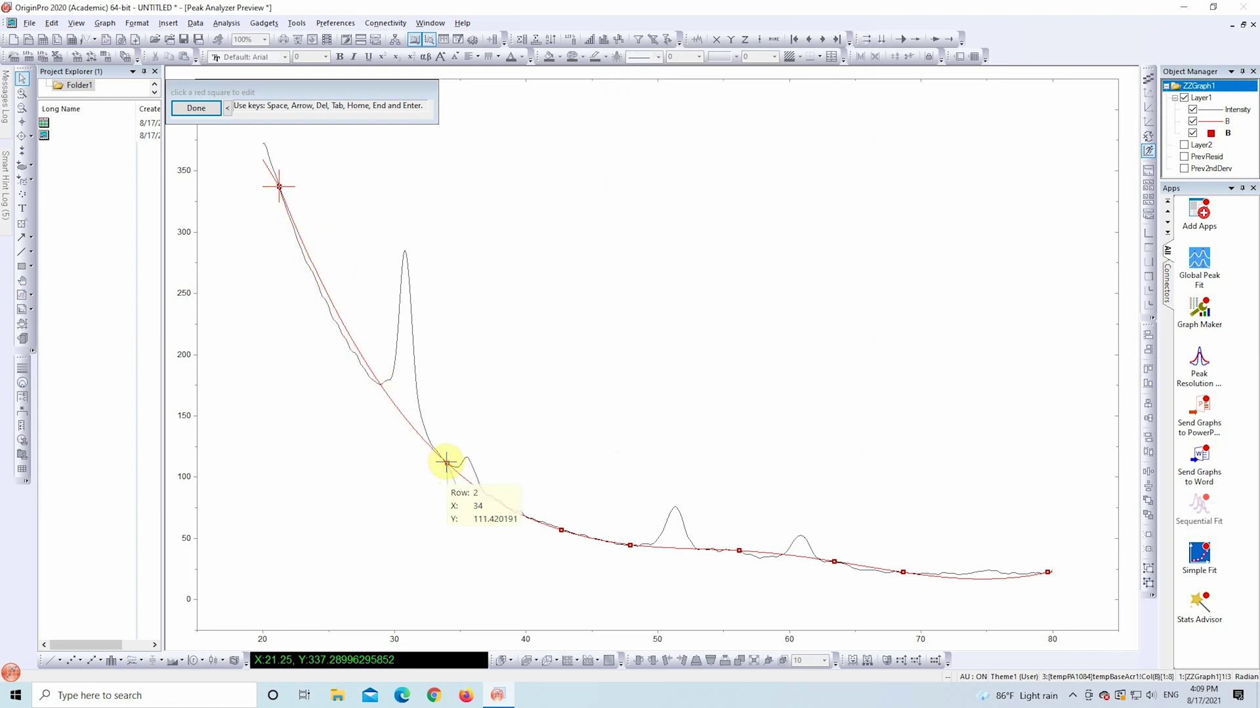
{"action": "left_click", "coordinate": [630, 545]}
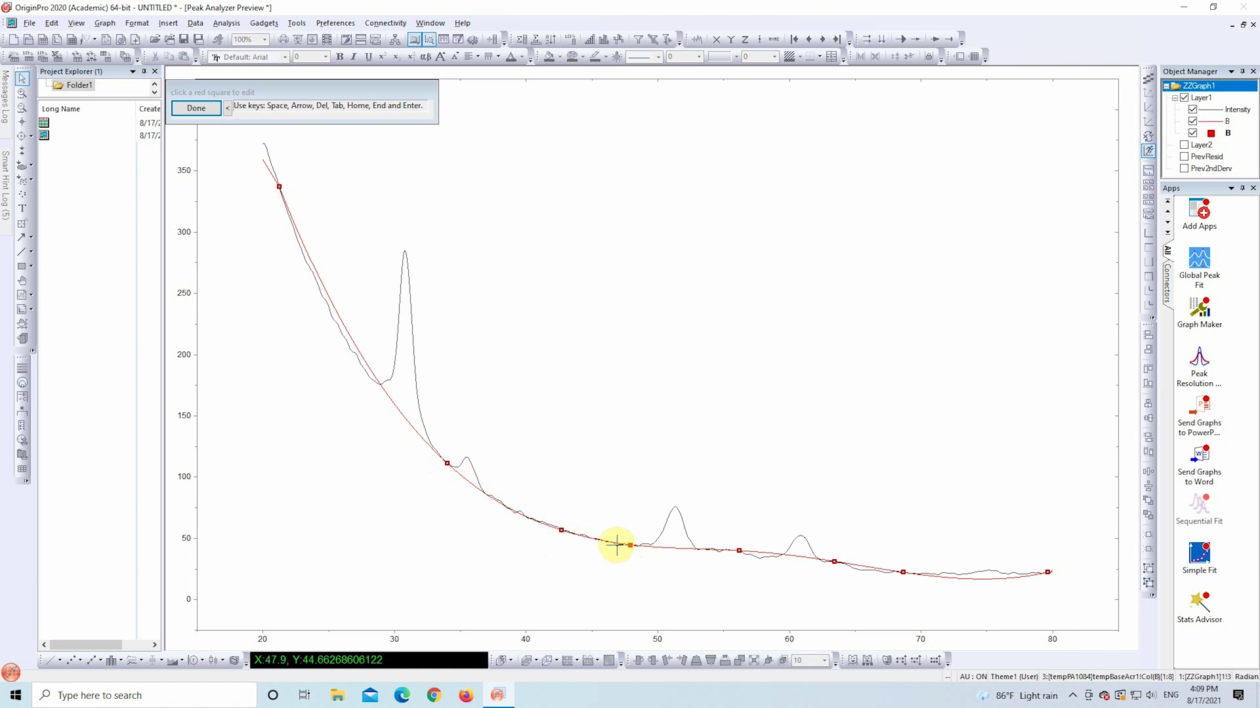
{"action": "left_click", "coordinate": [616, 544]}
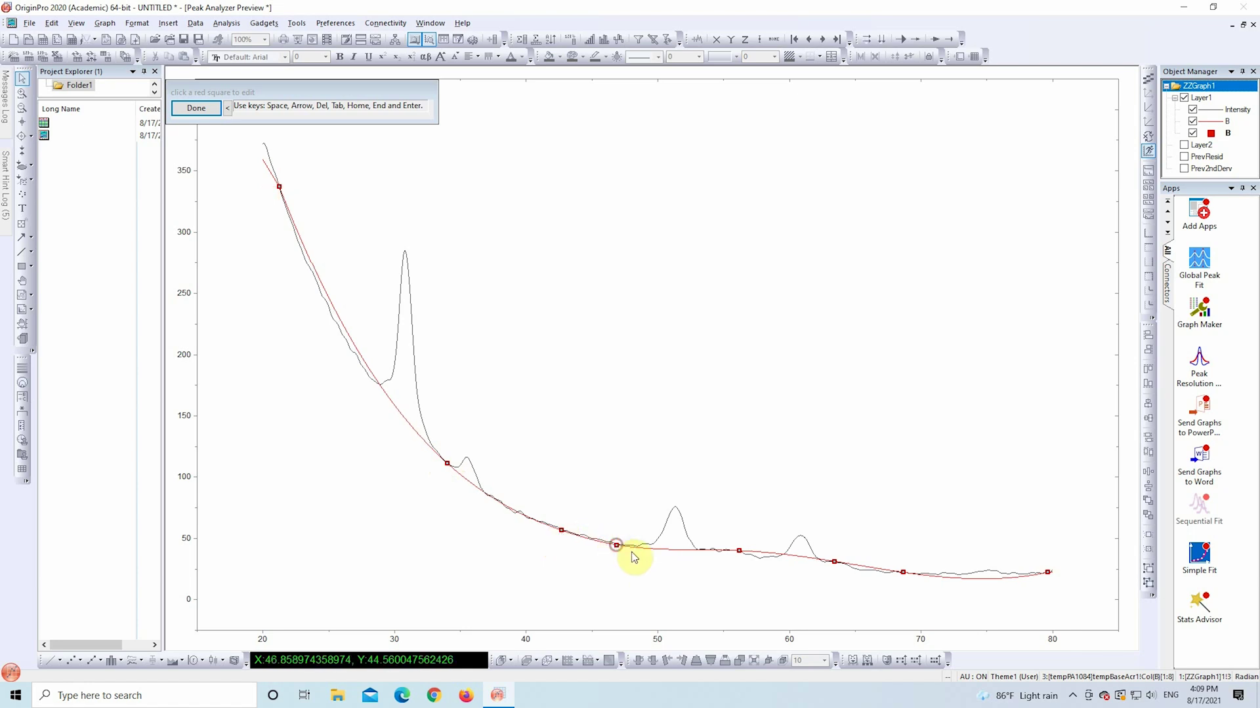
{"action": "left_click", "coordinate": [741, 551]}
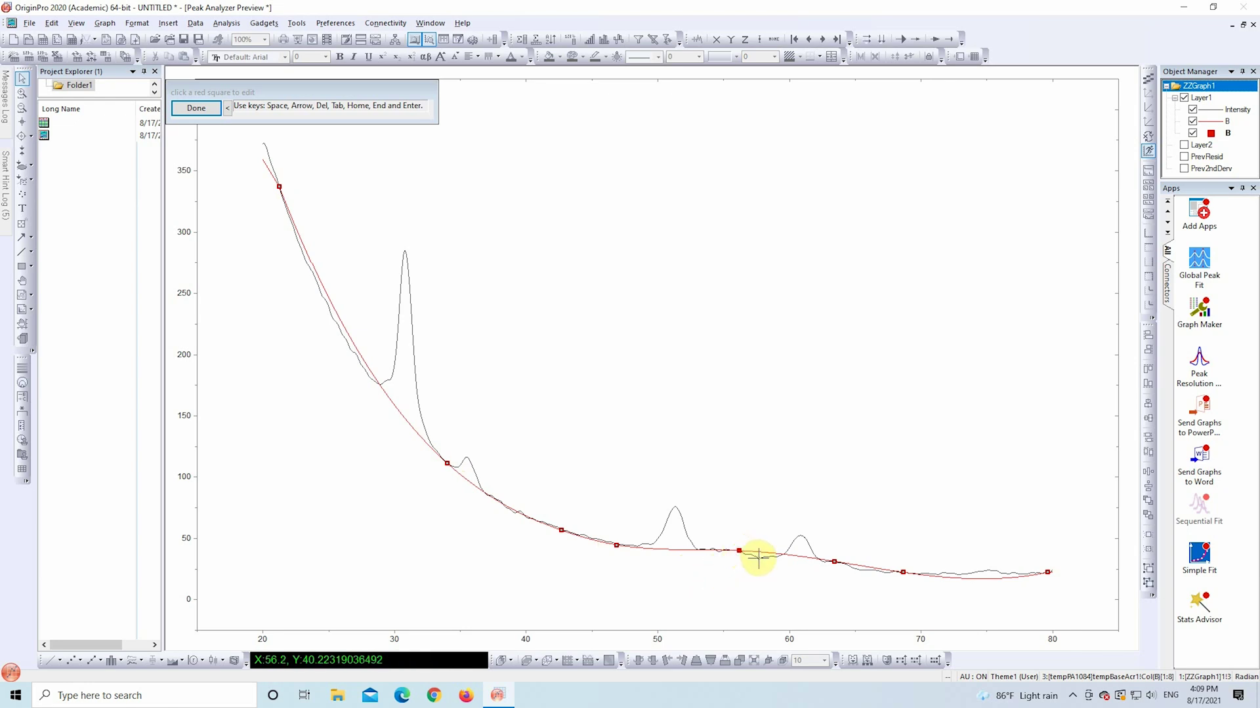
{"action": "left_click", "coordinate": [759, 559]}
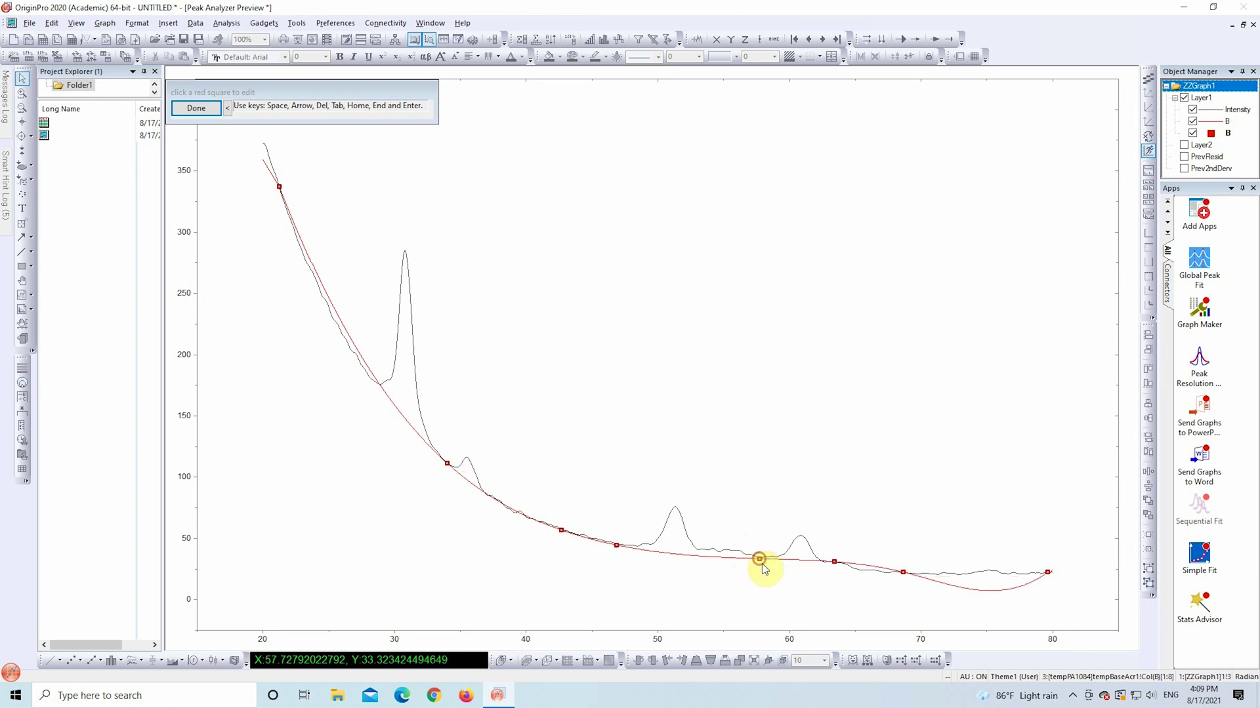
- Move the anchors near 63 and 69 to about 65.3 and 72.9, then finish editing
{"action": "left_click", "coordinate": [833, 561]}
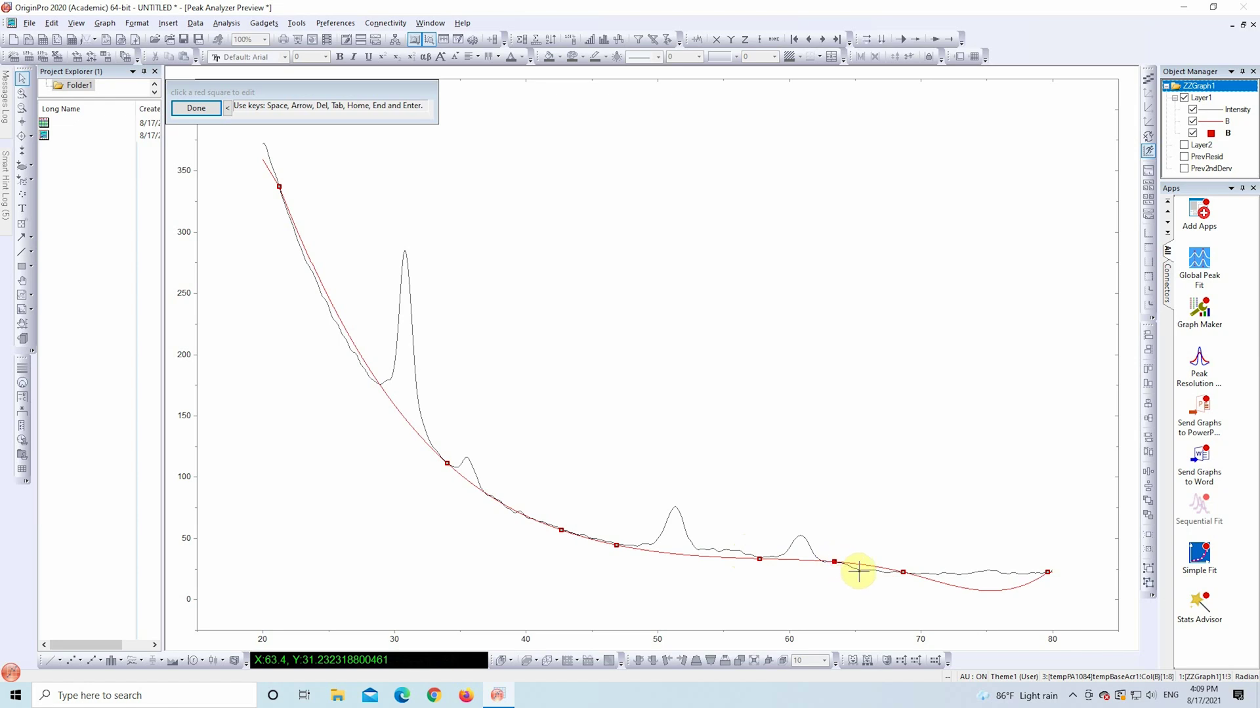
{"action": "left_click", "coordinate": [858, 571]}
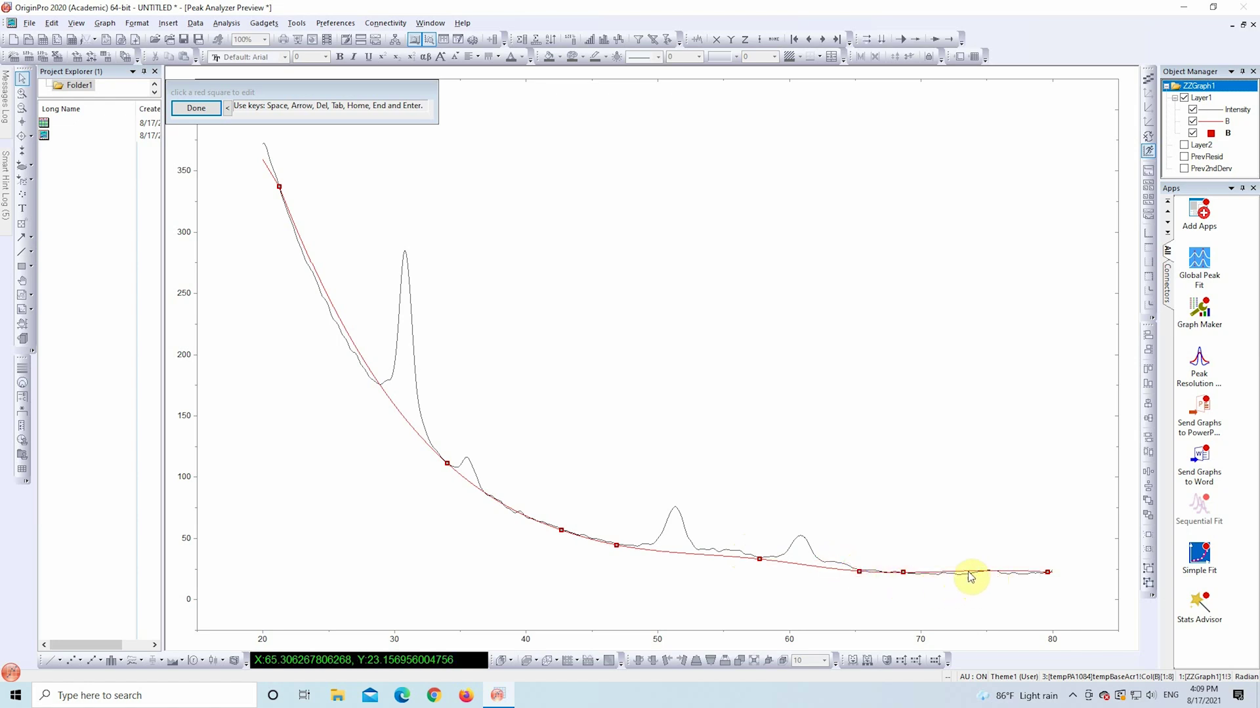
{"action": "mouse_move", "coordinate": [1010, 590]}
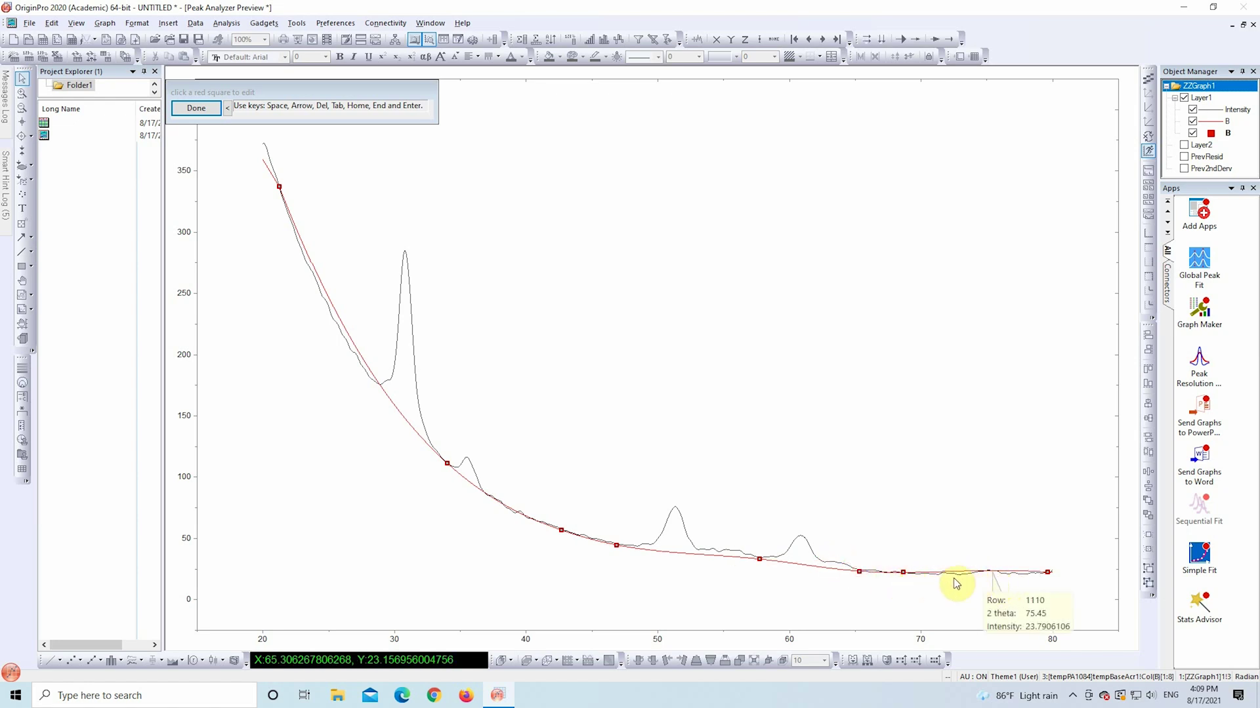
{"action": "left_click", "coordinate": [903, 572]}
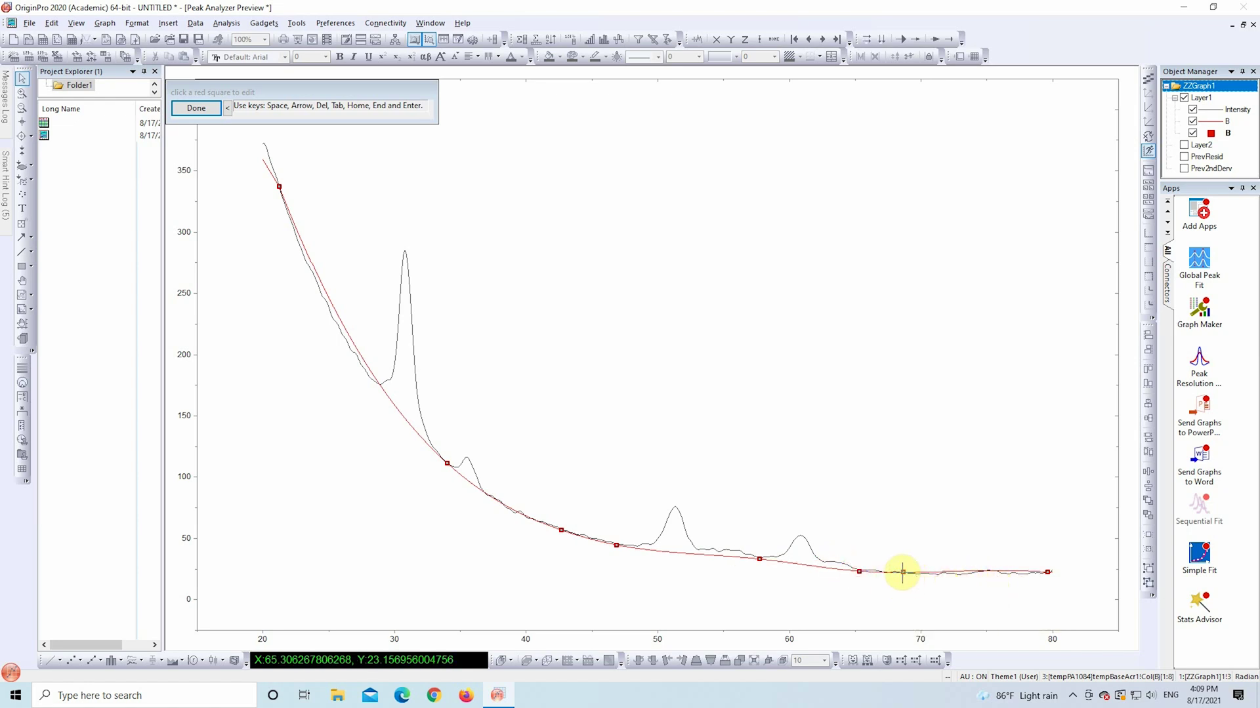
{"action": "left_click", "coordinate": [958, 574]}
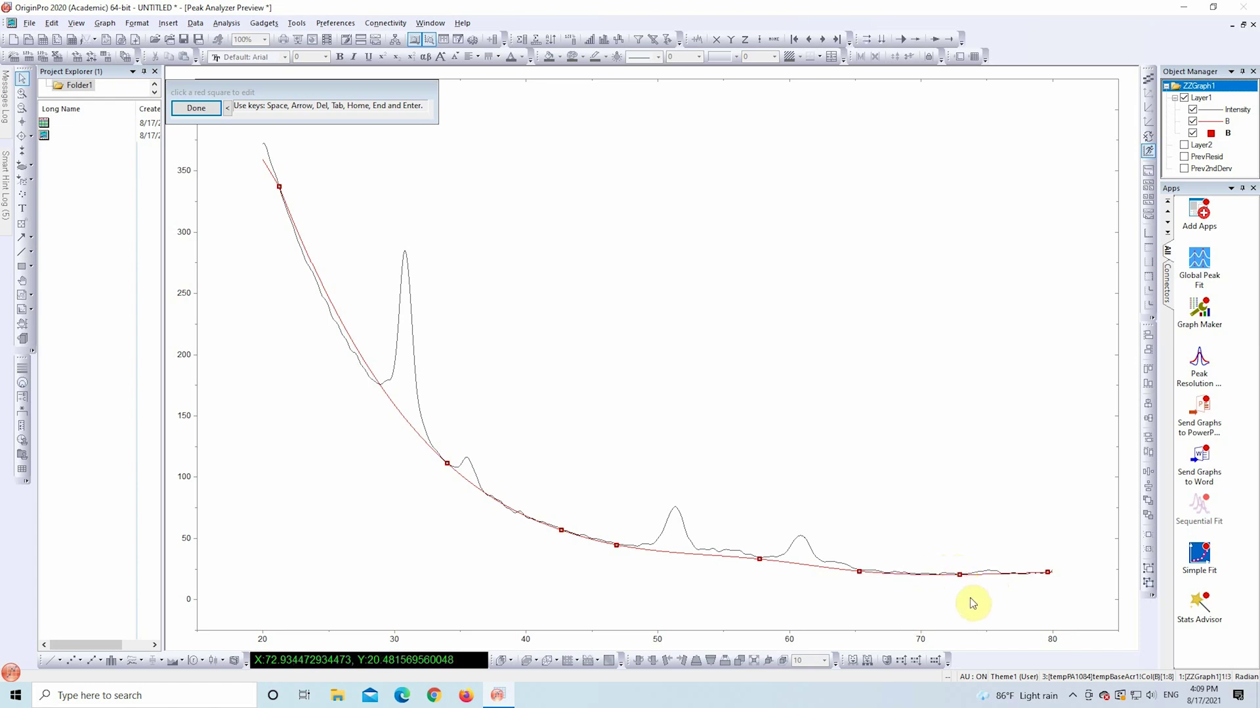
{"action": "left_click", "coordinate": [214, 108]}
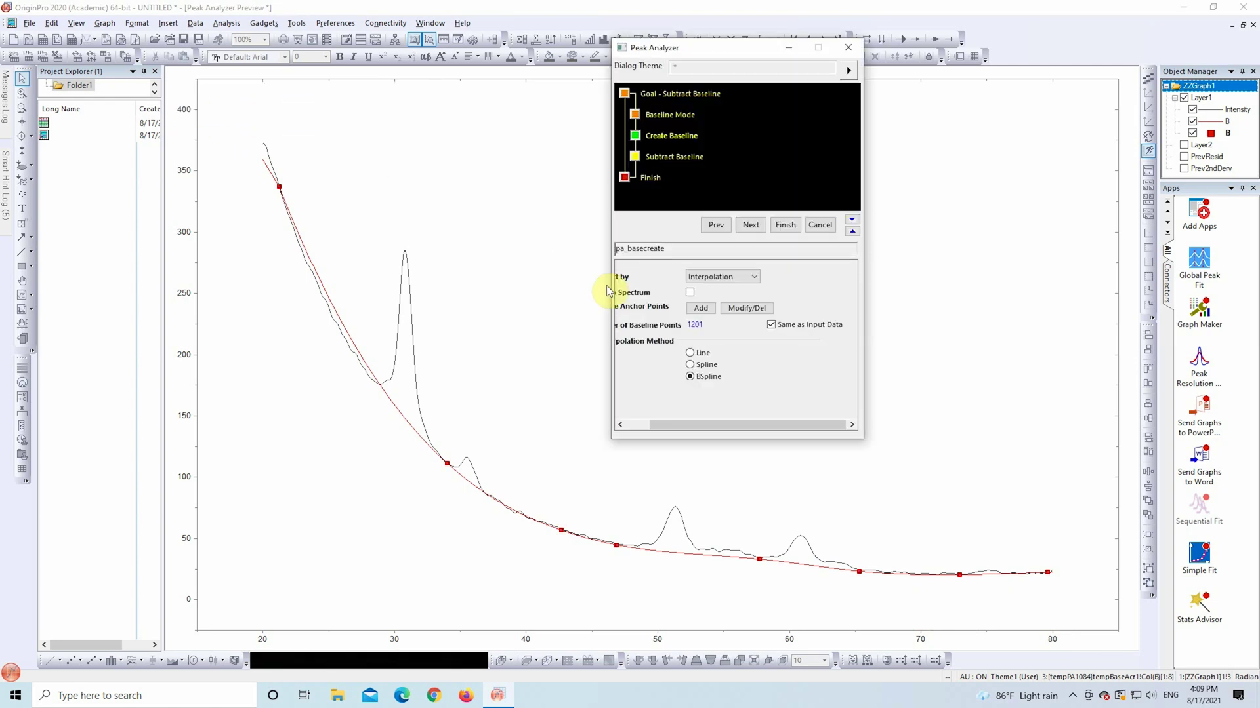
- Add seven anchor points: five down the left slope (~20–28°), one near 39°, one near 76°
{"action": "left_click", "coordinate": [700, 309]}
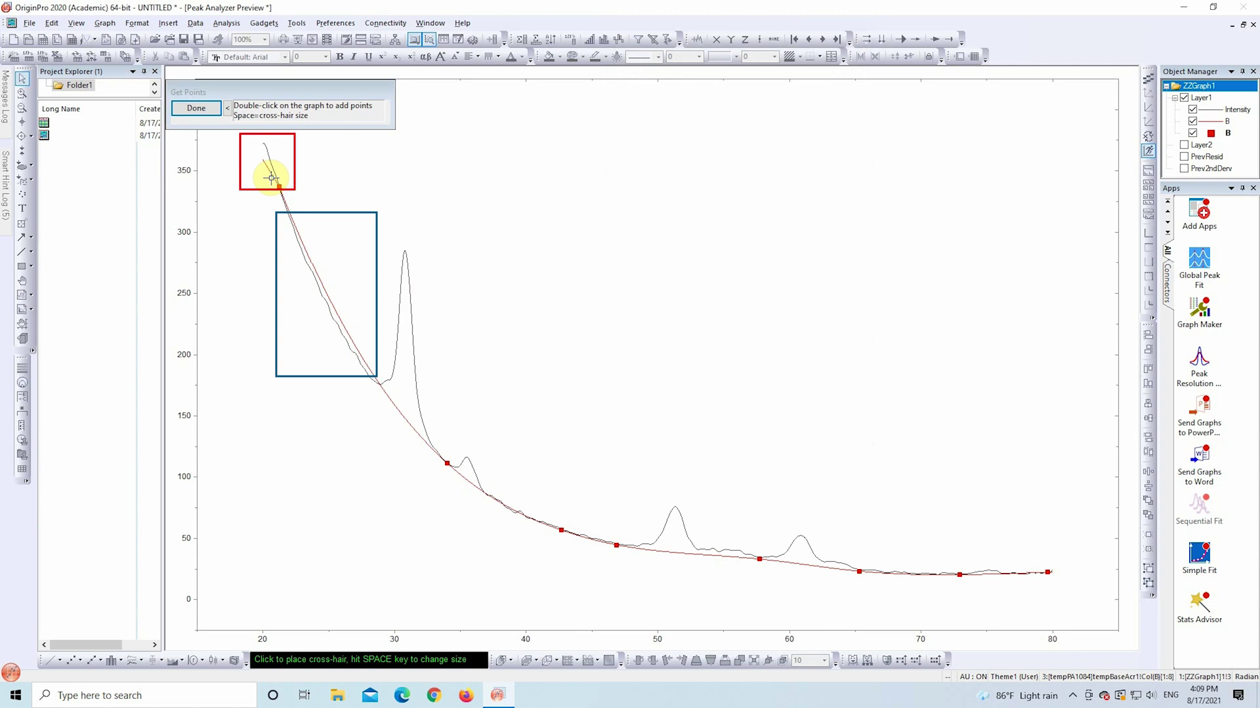
{"action": "double_click", "coordinate": [263, 144]}
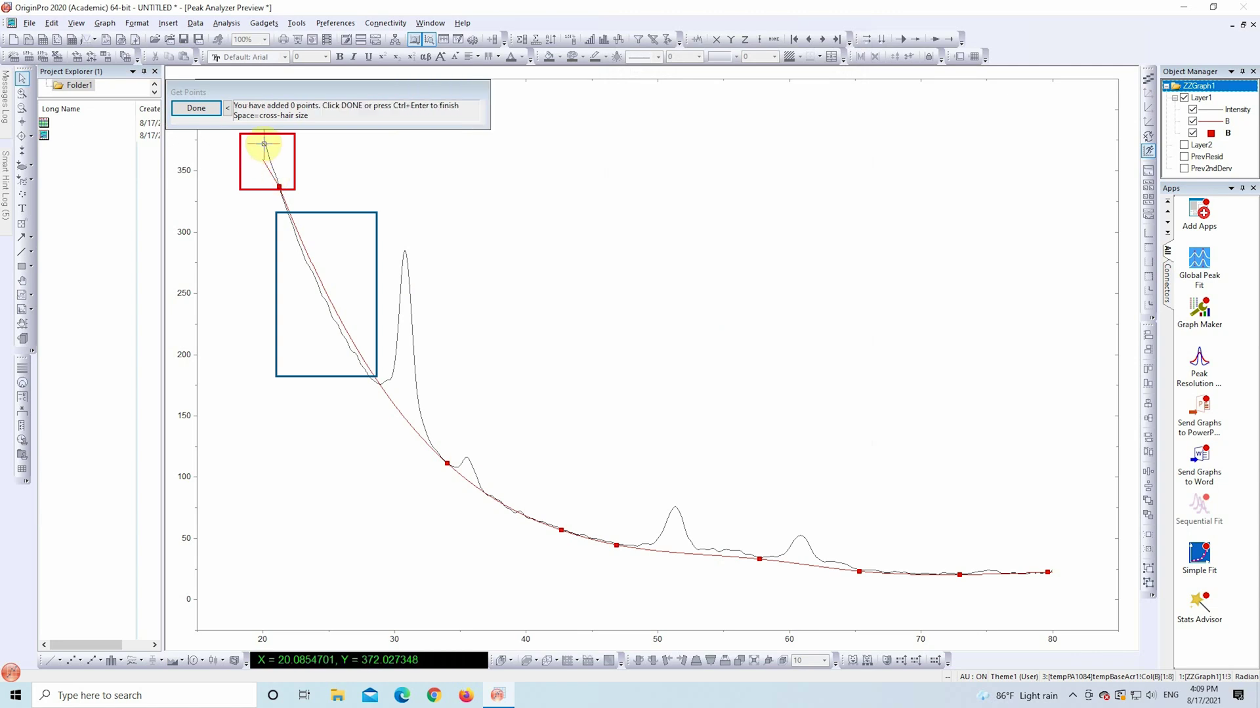
{"action": "double_click", "coordinate": [297, 239]}
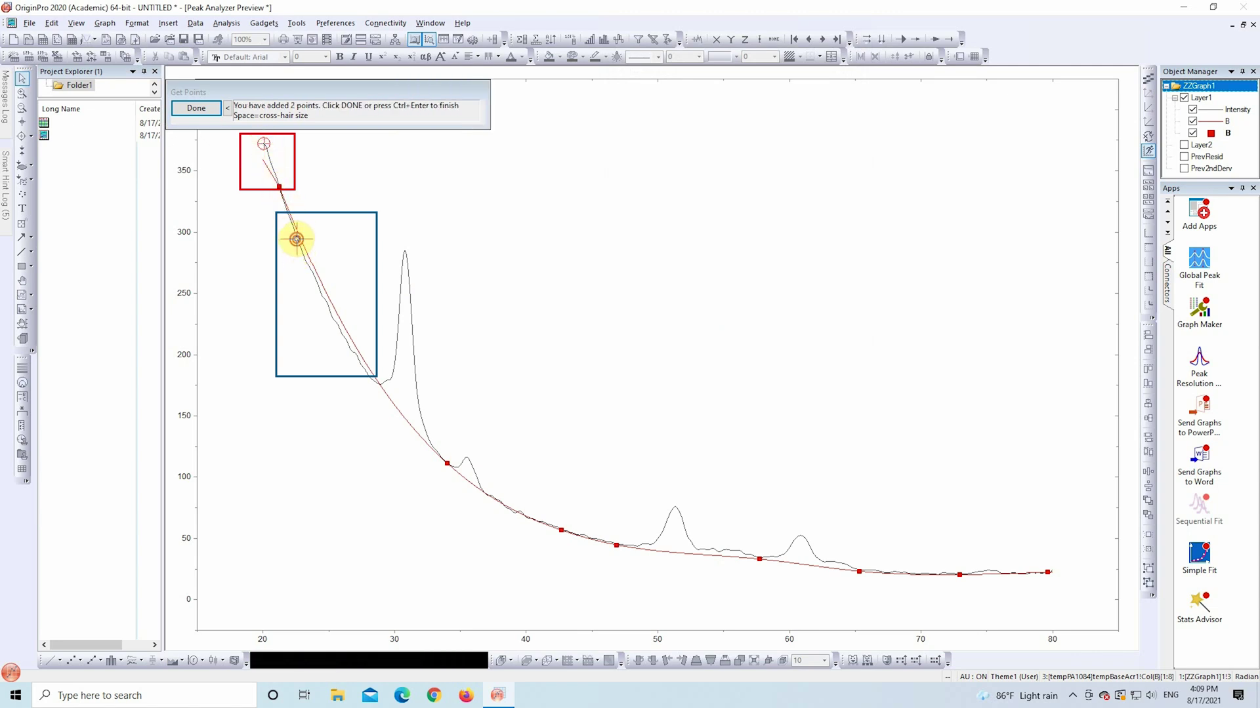
{"action": "double_click", "coordinate": [321, 296]}
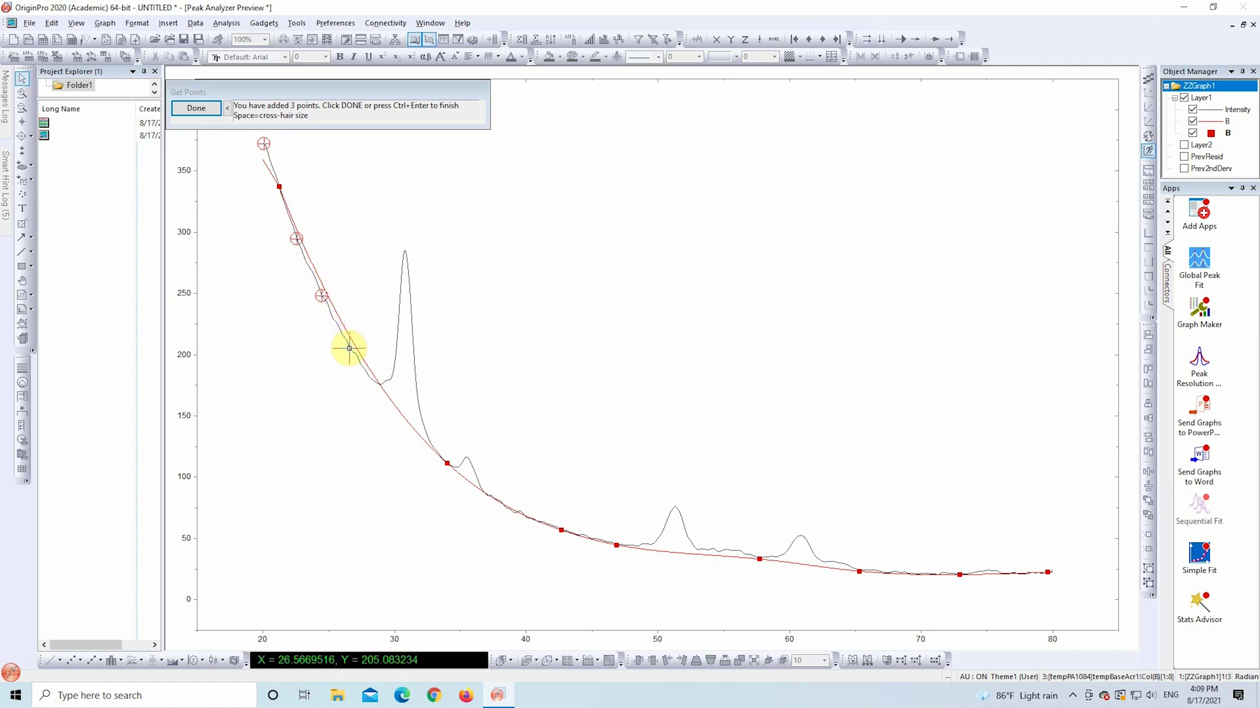
{"action": "double_click", "coordinate": [349, 348]}
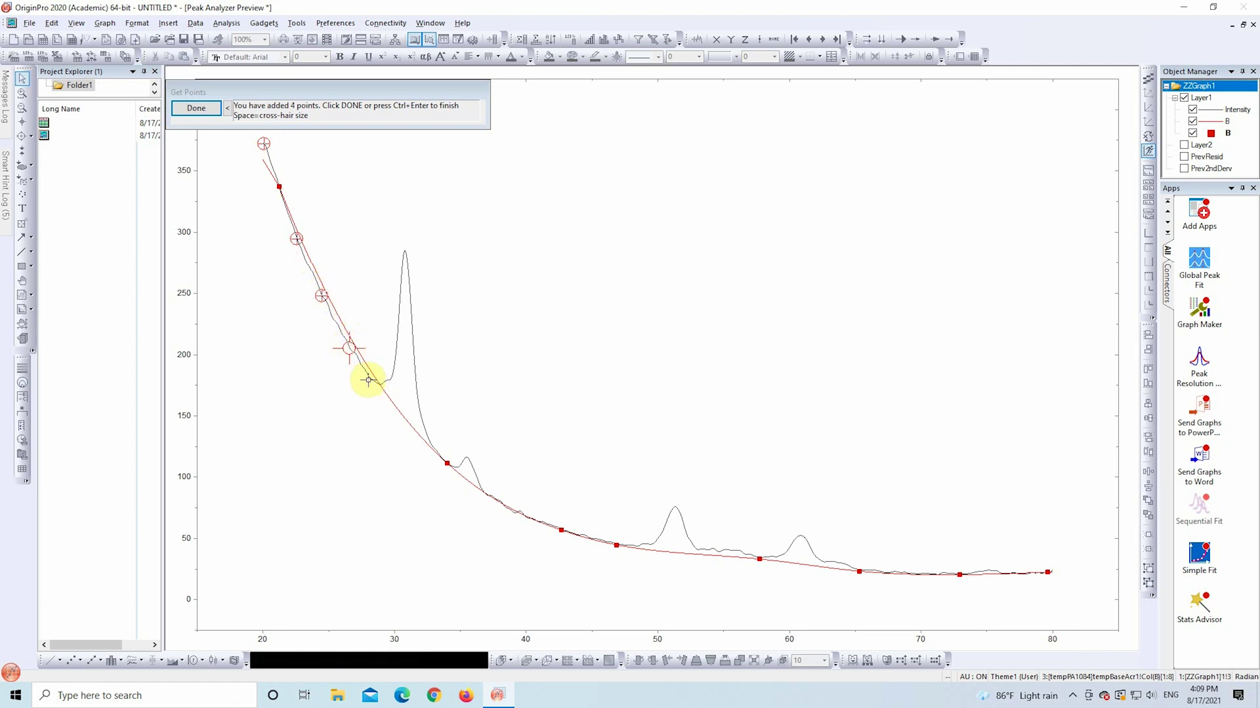
{"action": "double_click", "coordinate": [368, 378]}
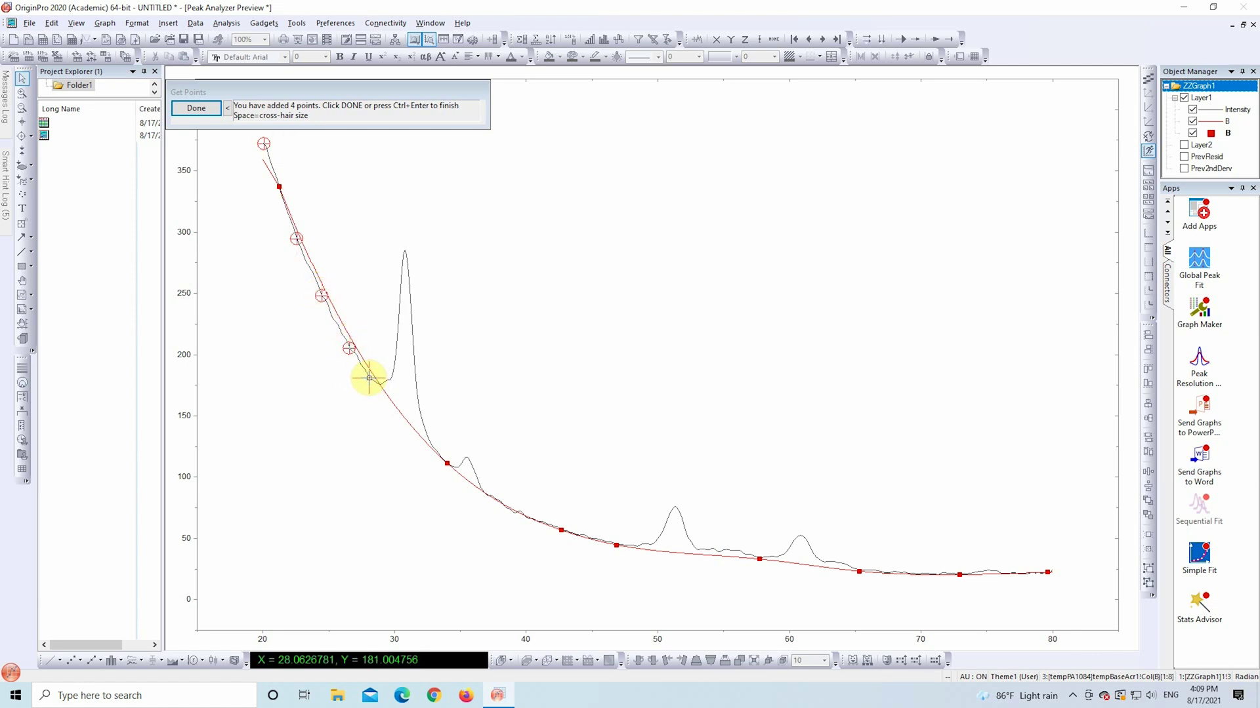
{"action": "double_click", "coordinate": [514, 512]}
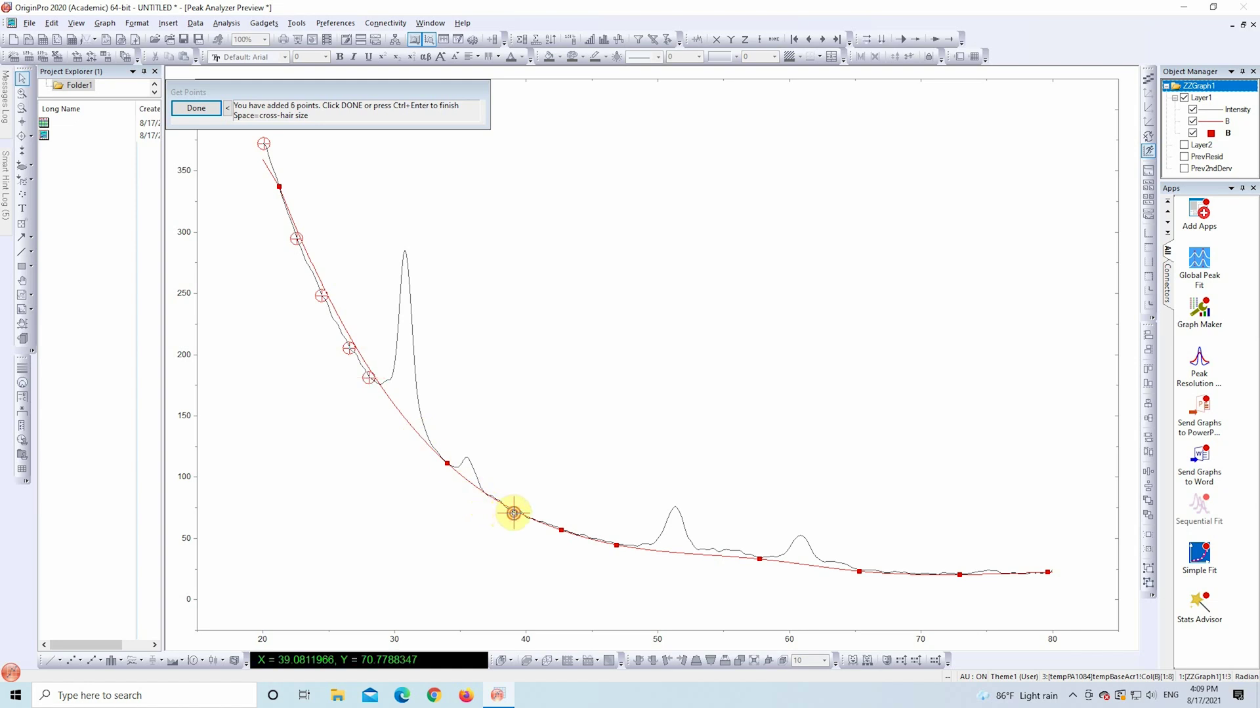
{"action": "left_click", "coordinate": [1011, 574]}
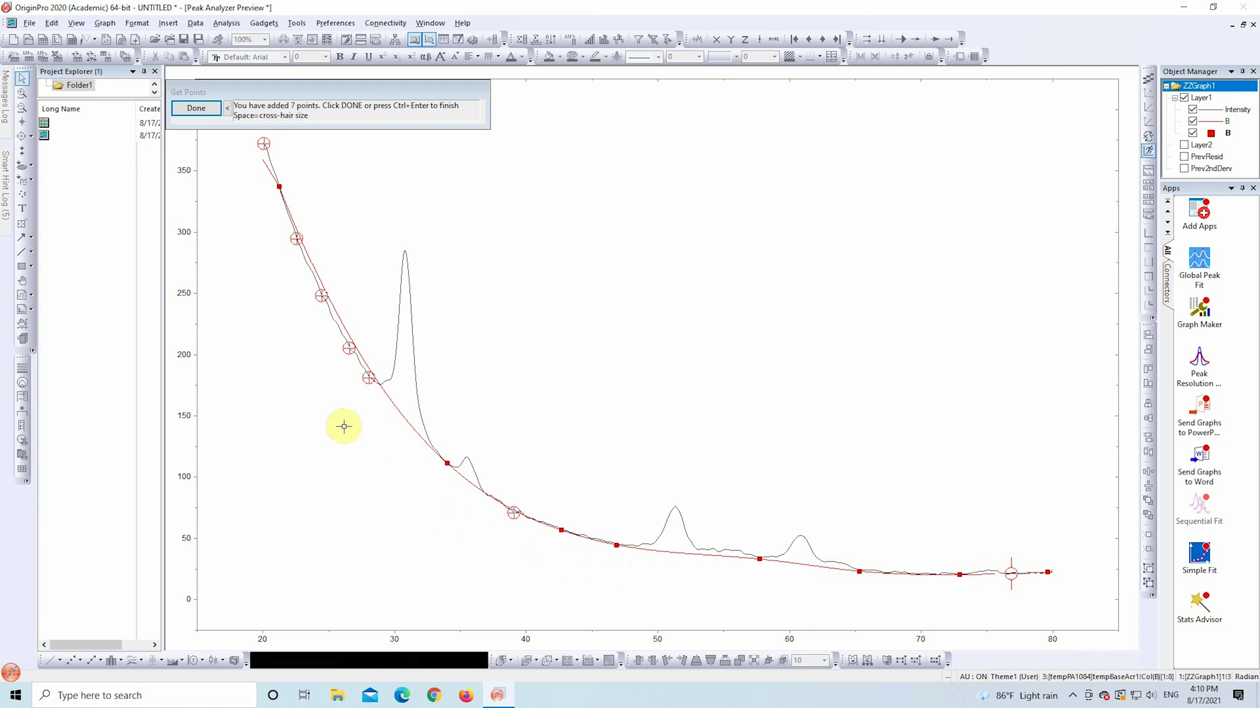
- Finish anchor placement and subtract the B-spline baseline from the Intensity curve
{"action": "left_click", "coordinate": [209, 107]}
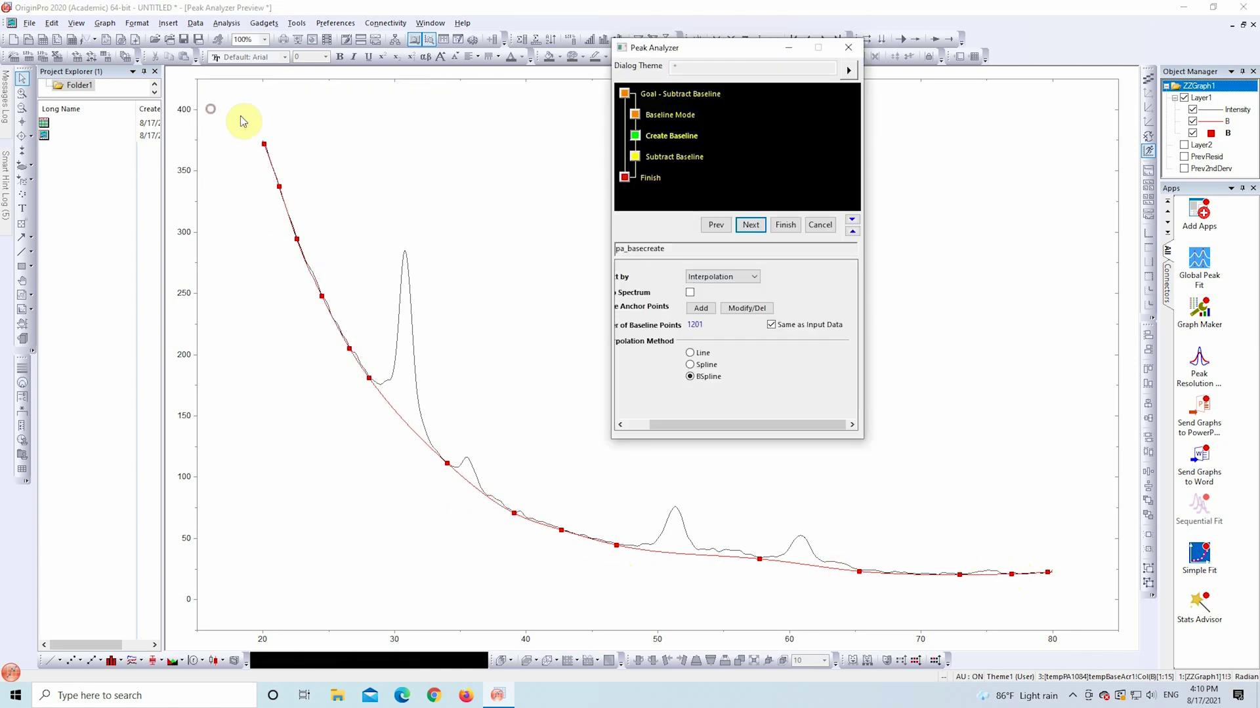
{"action": "left_click", "coordinate": [752, 226]}
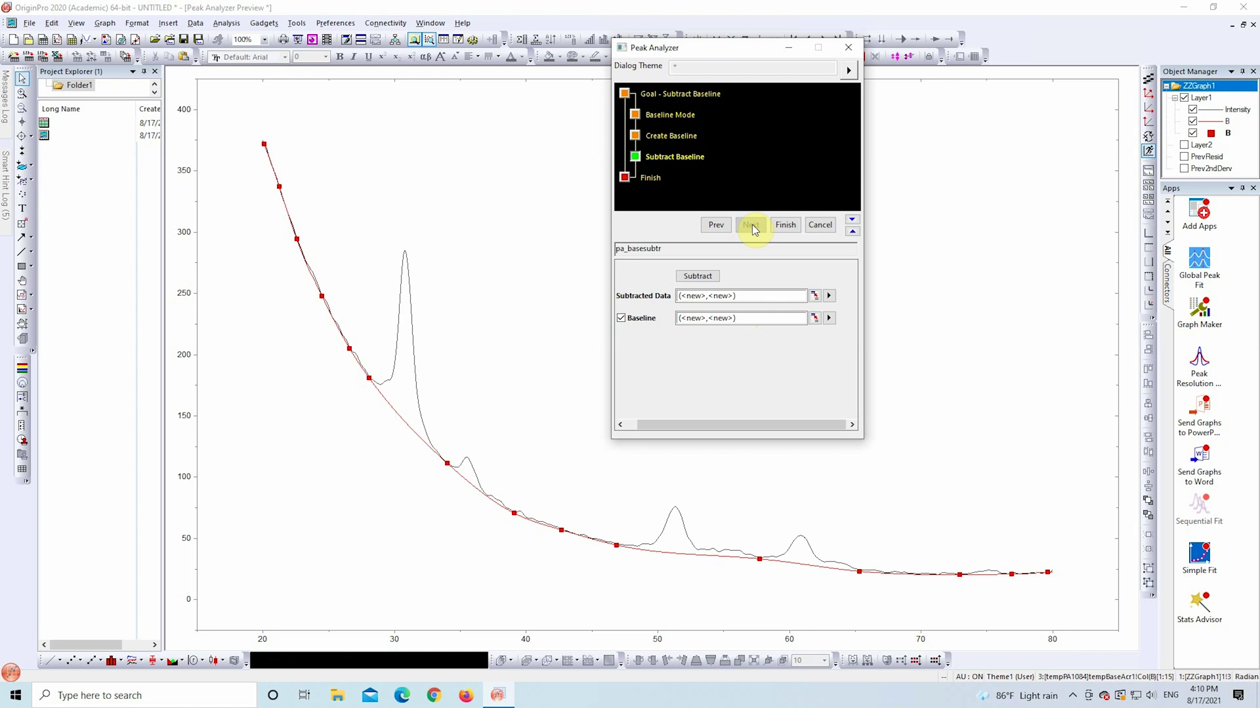
{"action": "left_click", "coordinate": [701, 275]}
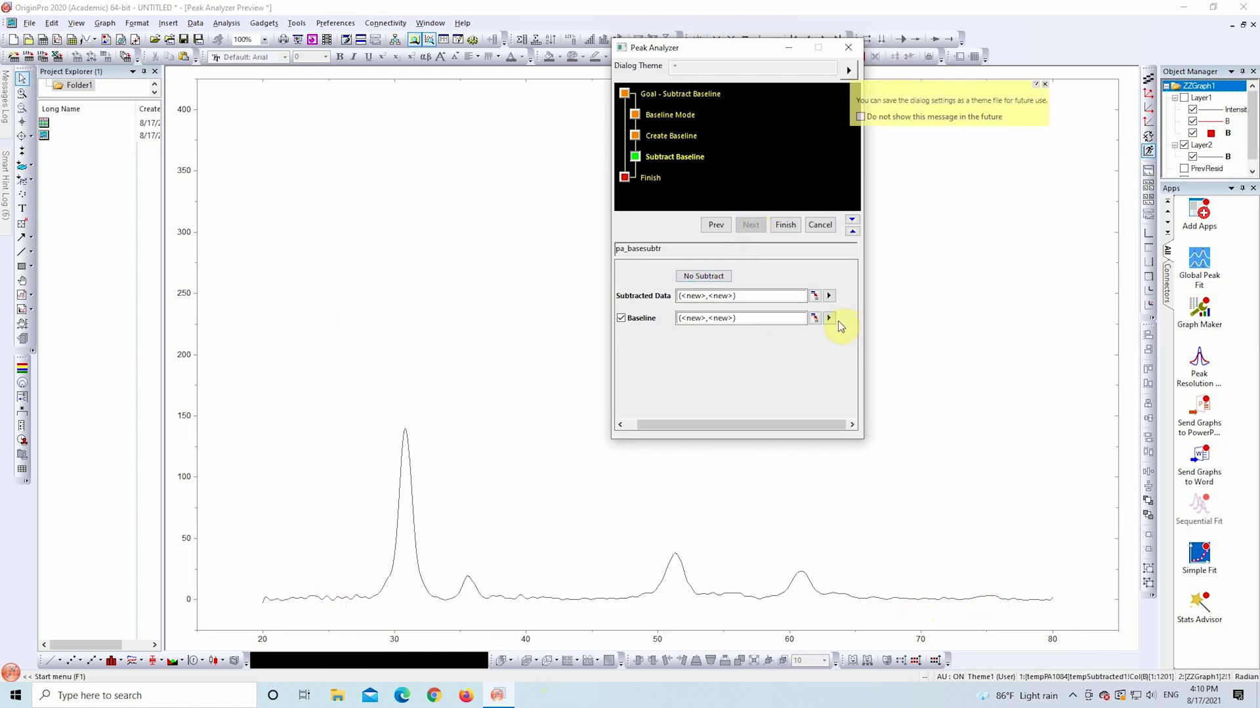
- Set Subtracted Data output to <new>: New XY columns
{"action": "left_click", "coordinate": [828, 296]}
{"action": "left_click", "coordinate": [867, 312]}
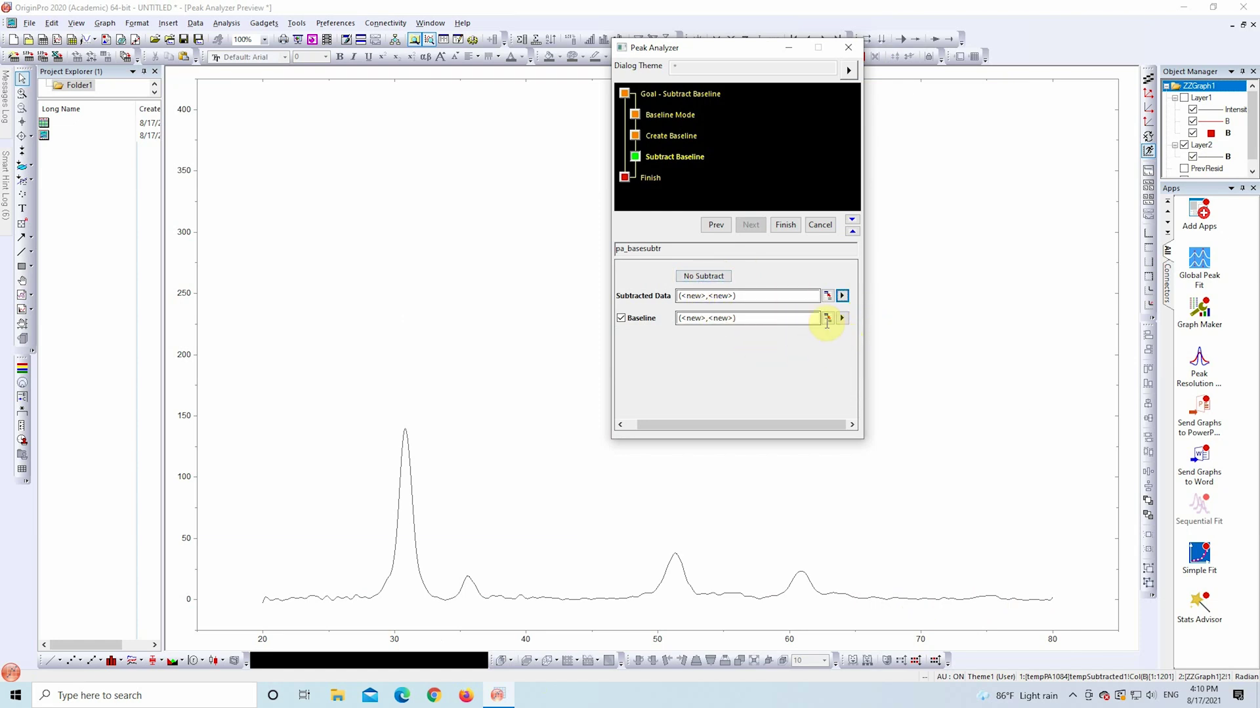
{"action": "left_click", "coordinate": [842, 297]}
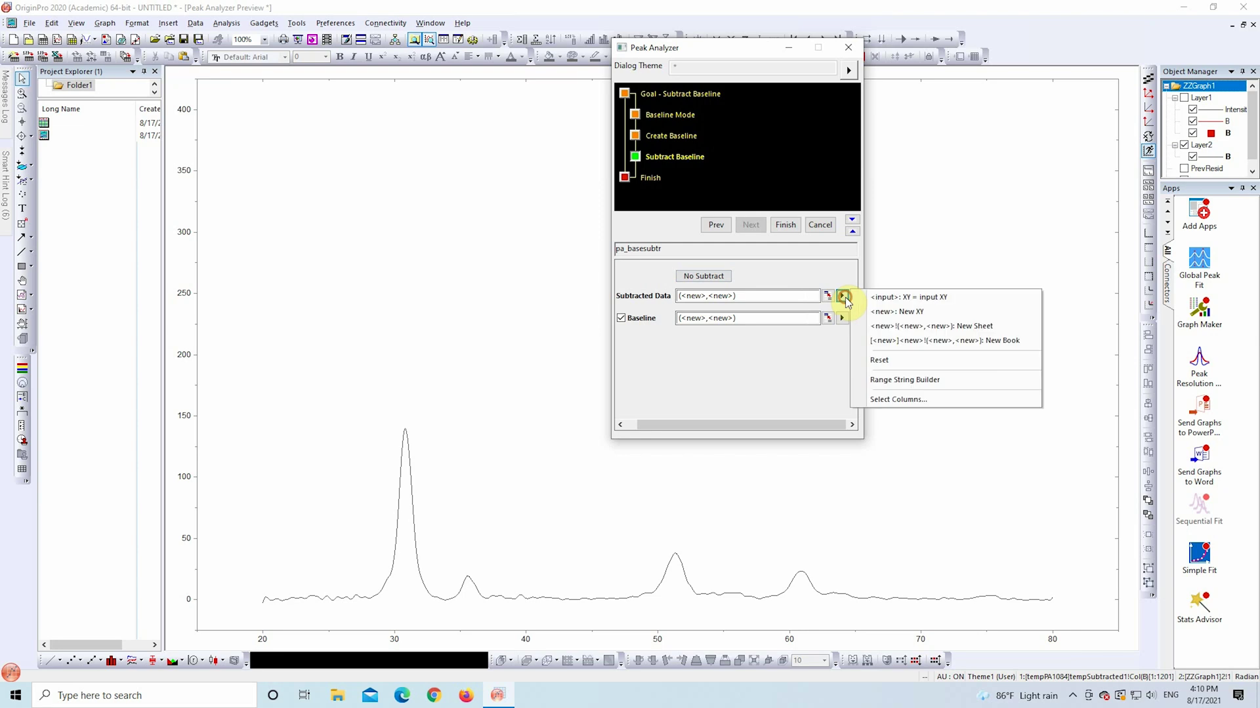
{"action": "left_click", "coordinate": [890, 313]}
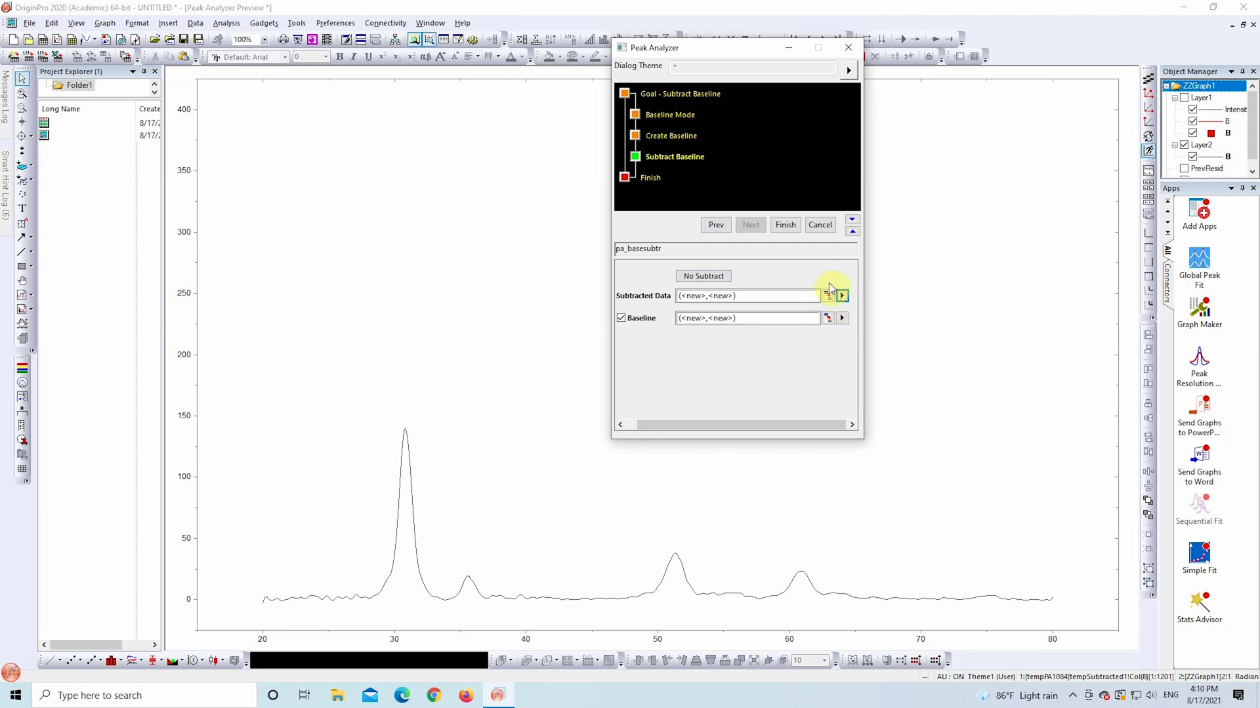
- Finish the Peak Analyzer and autofit columns C–F in Book1
{"action": "left_click", "coordinate": [786, 225]}
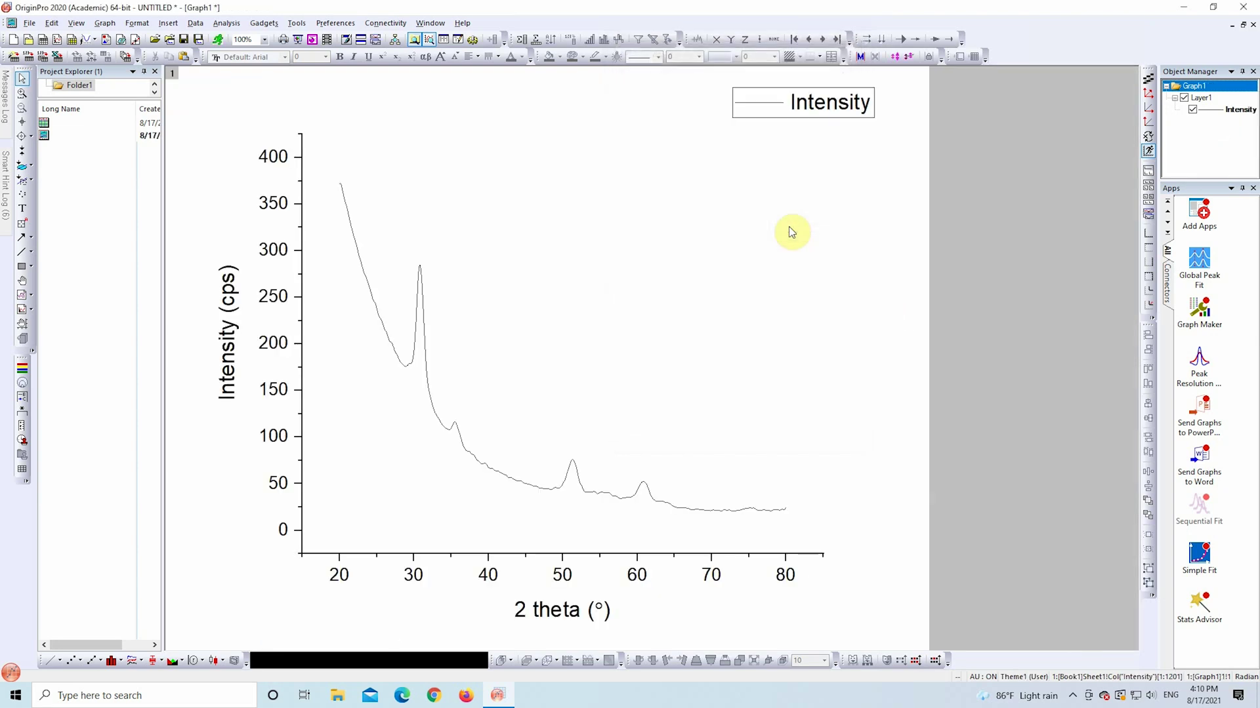
{"action": "double_click", "coordinate": [43, 124]}
{"action": "left_click", "coordinate": [703, 264]}
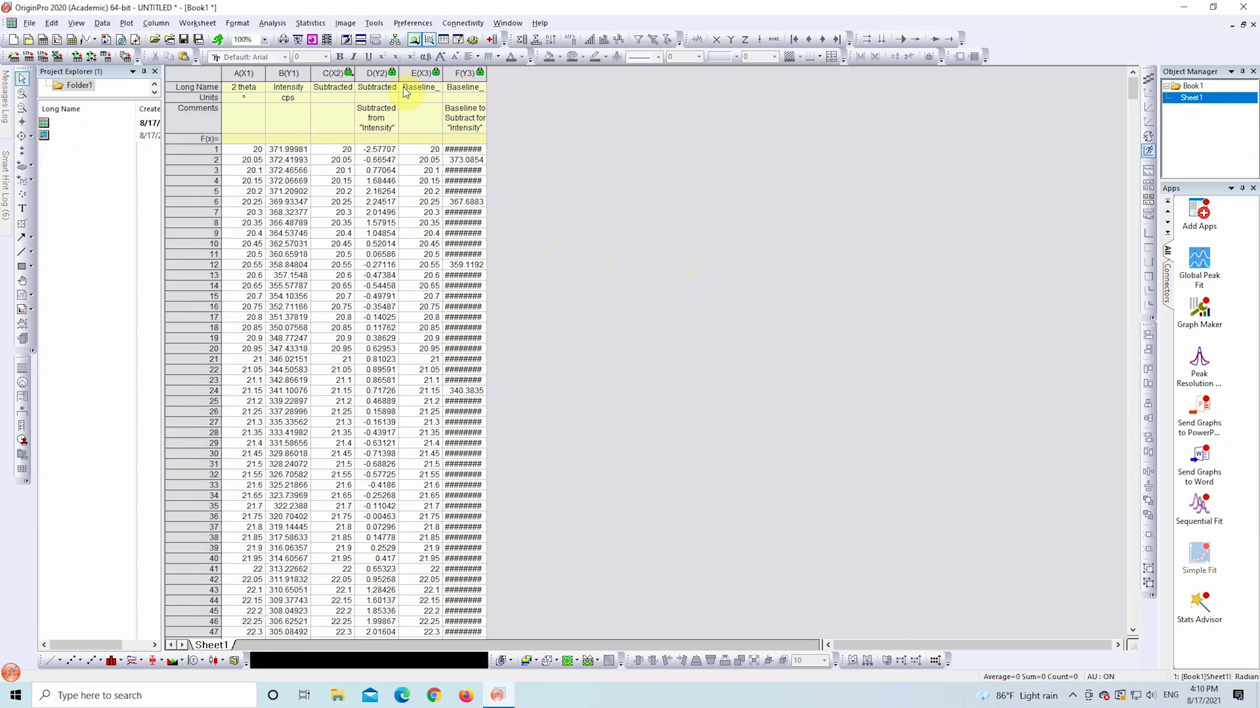
{"action": "double_click", "coordinate": [400, 77]}
{"action": "double_click", "coordinate": [355, 77]}
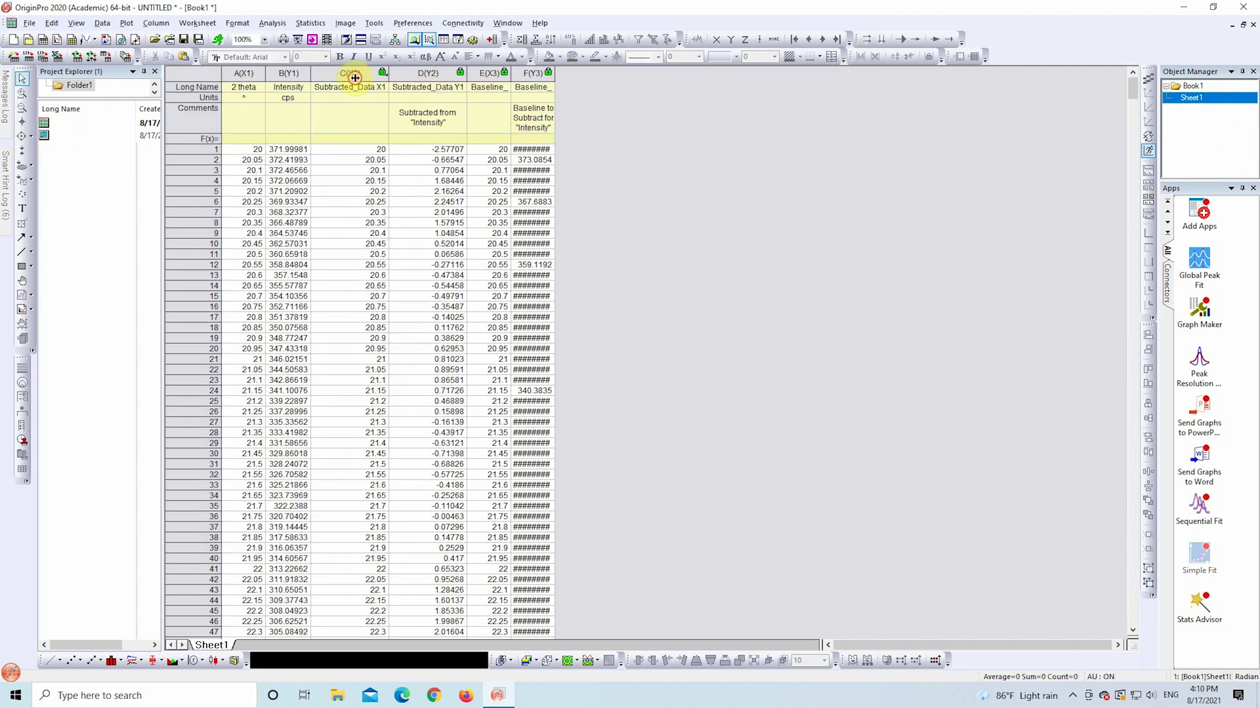
{"action": "double_click", "coordinate": [511, 73]}
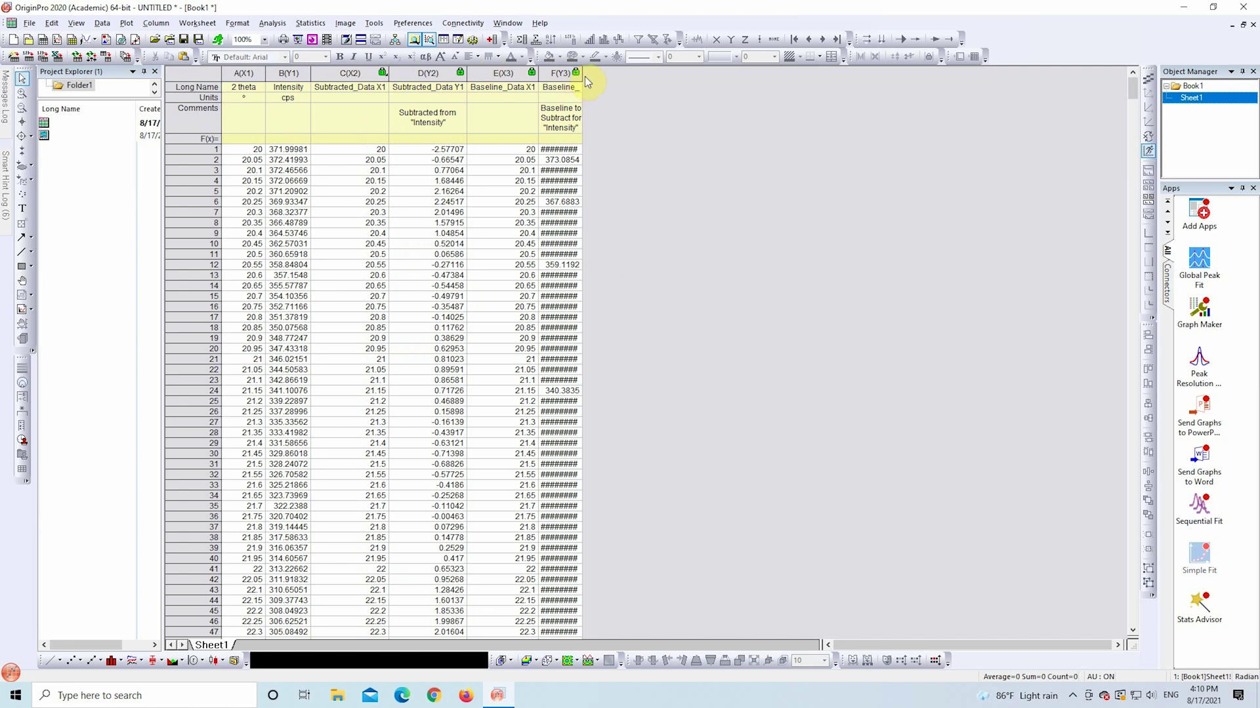
{"action": "double_click", "coordinate": [582, 74]}
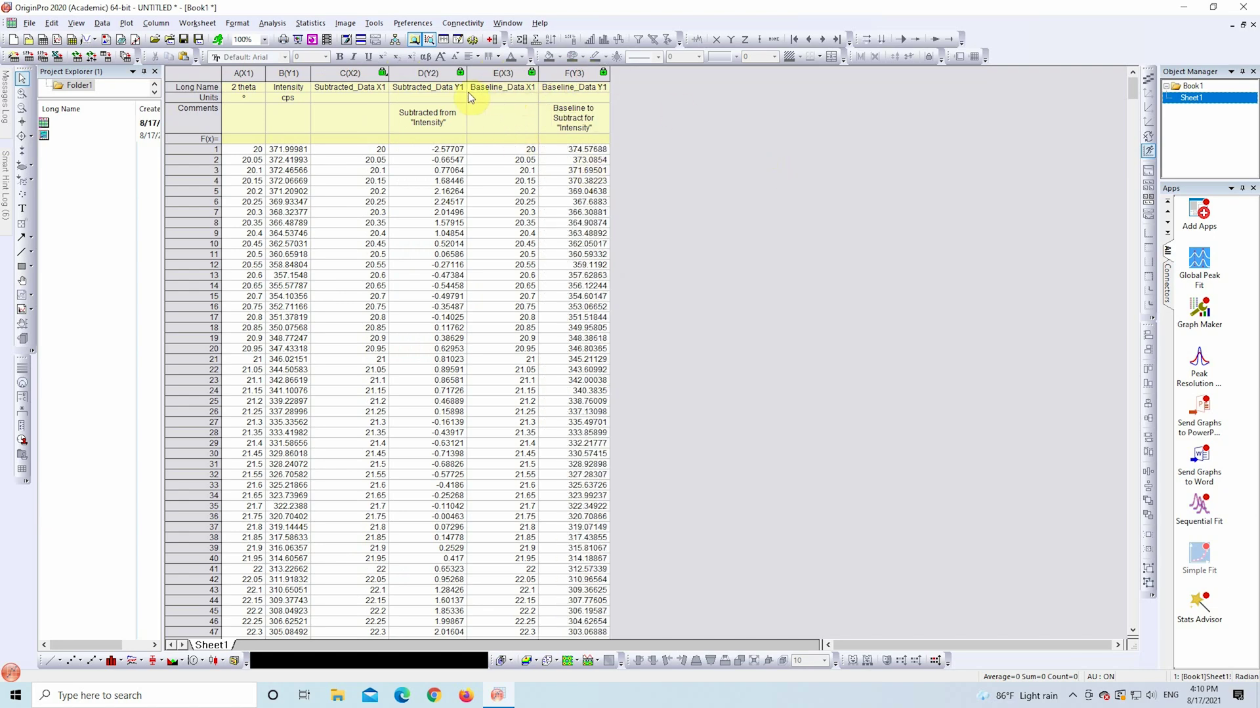
- Plot Subtracted_Data Y1 against Subtracted_Data X1 as a line graph
{"action": "left_click", "coordinate": [433, 73]}
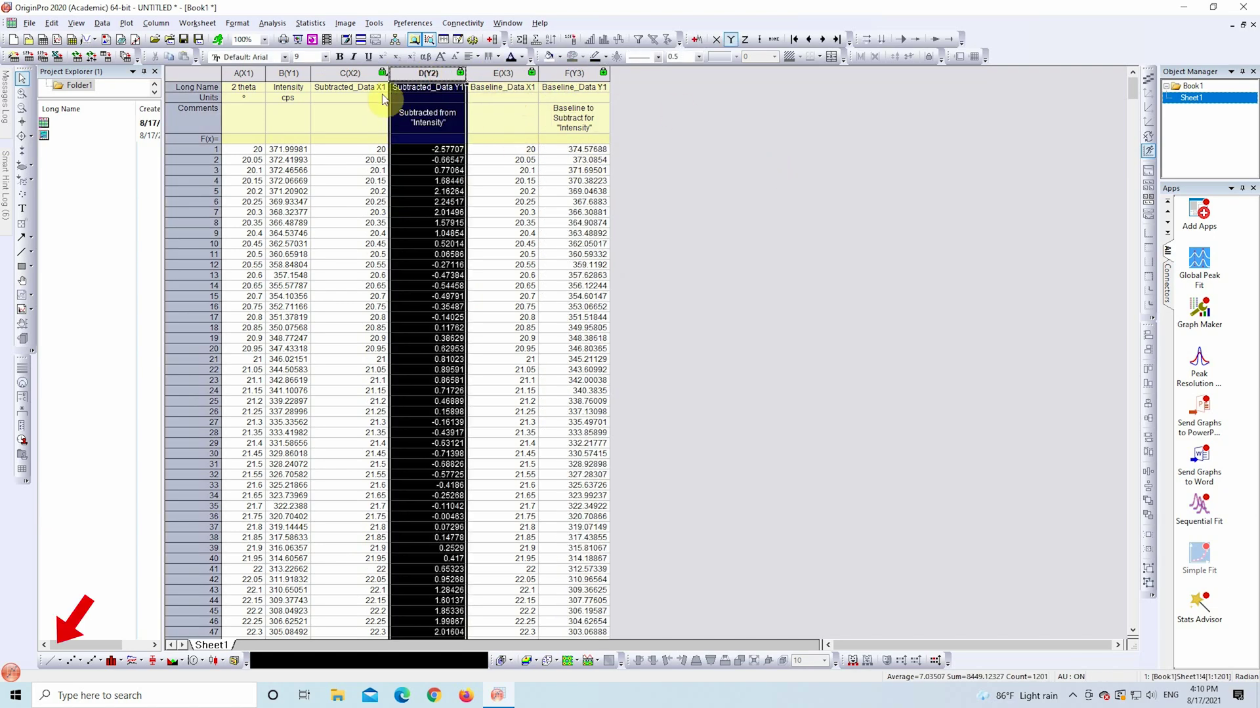
{"action": "left_click", "coordinate": [350, 73], "text": "ctrl"}
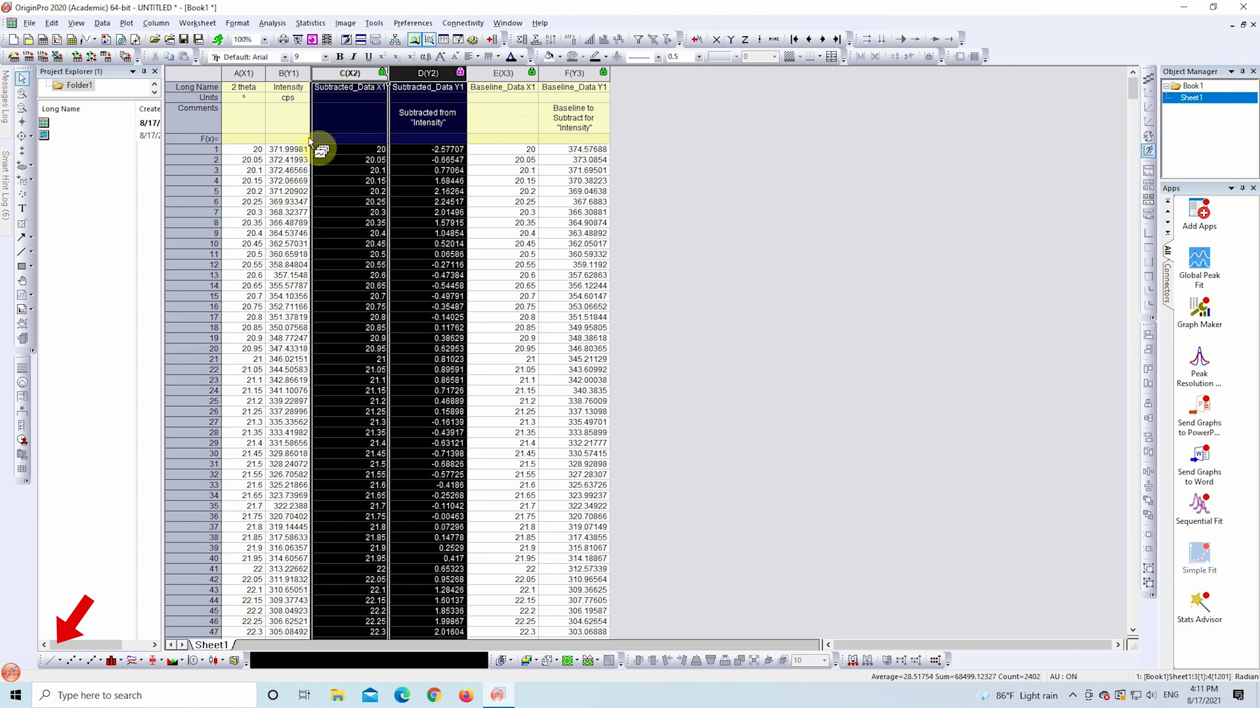
{"action": "left_click", "coordinate": [49, 661]}
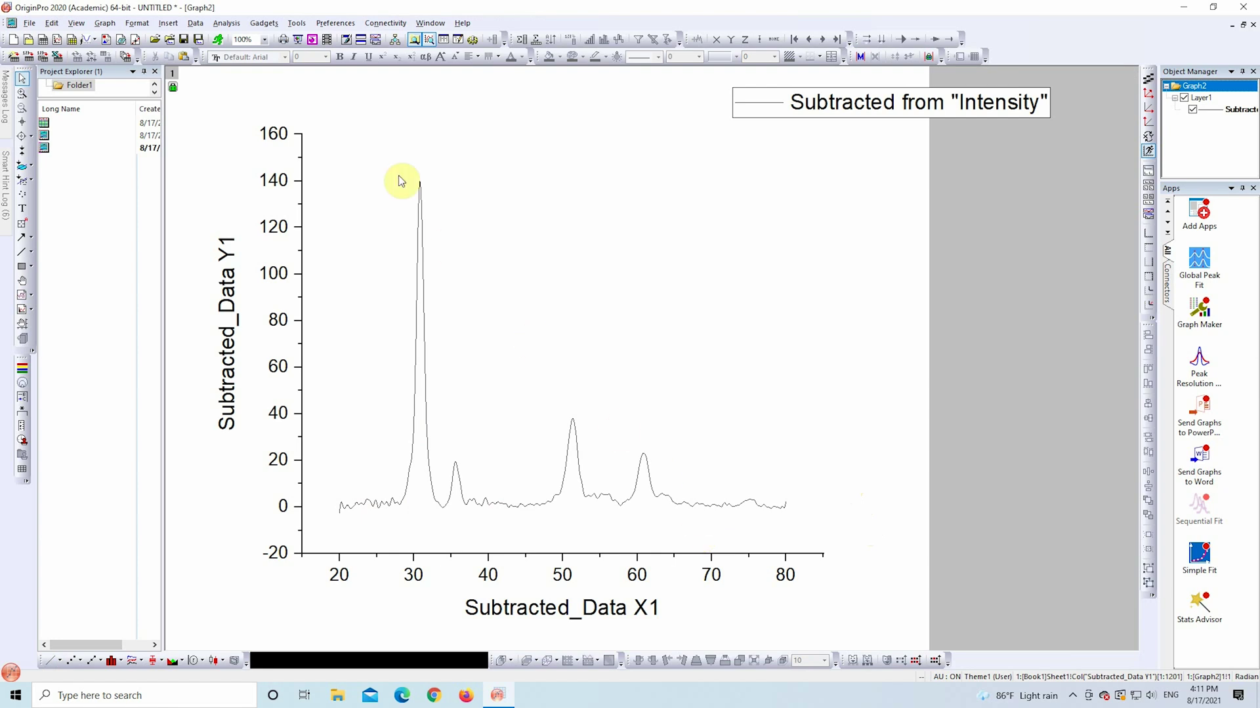
- Smooth the baseline-corrected curve with a 5-point FFT filter
{"action": "left_click", "coordinate": [226, 23]}
{"action": "mouse_move", "coordinate": [258, 95]}
{"action": "mouse_move", "coordinate": [426, 98]}
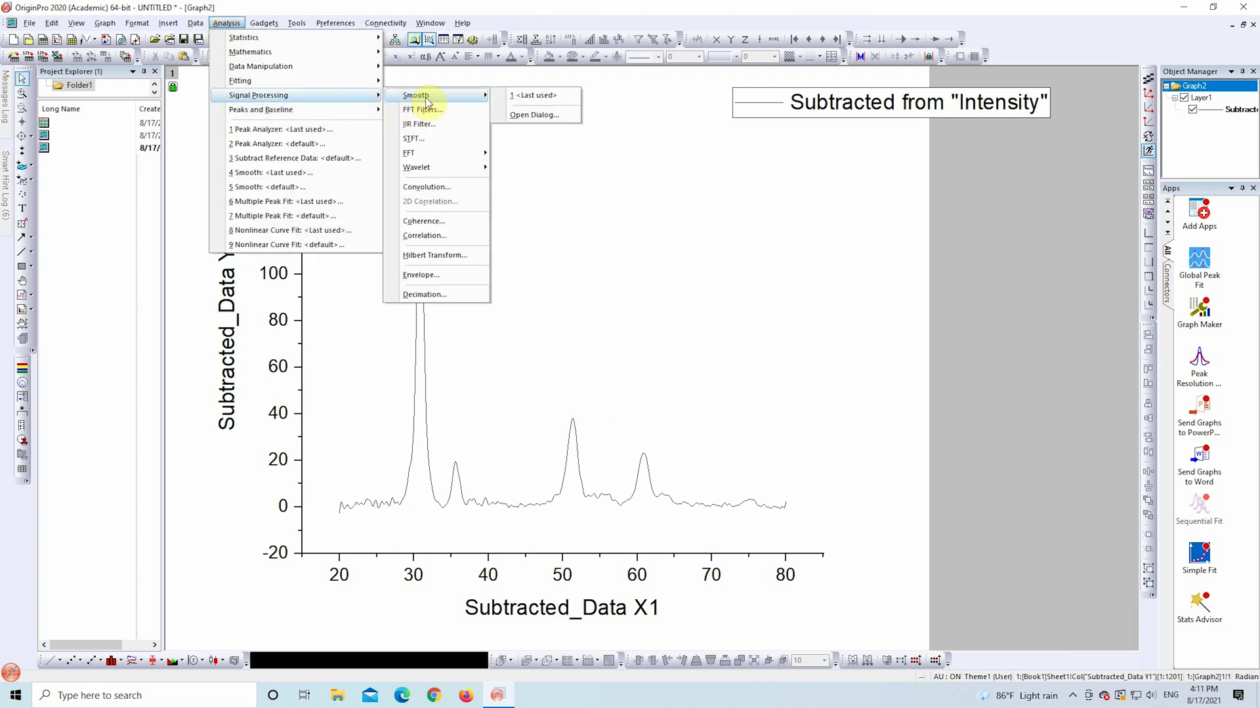
{"action": "left_click", "coordinate": [534, 114]}
{"action": "left_click", "coordinate": [463, 321]}
{"action": "left_click", "coordinate": [472, 361]}
{"action": "left_click_drag", "start_coordinate": [625, 206], "coordinate": [808, 120]}
{"action": "left_click", "coordinate": [709, 378]}
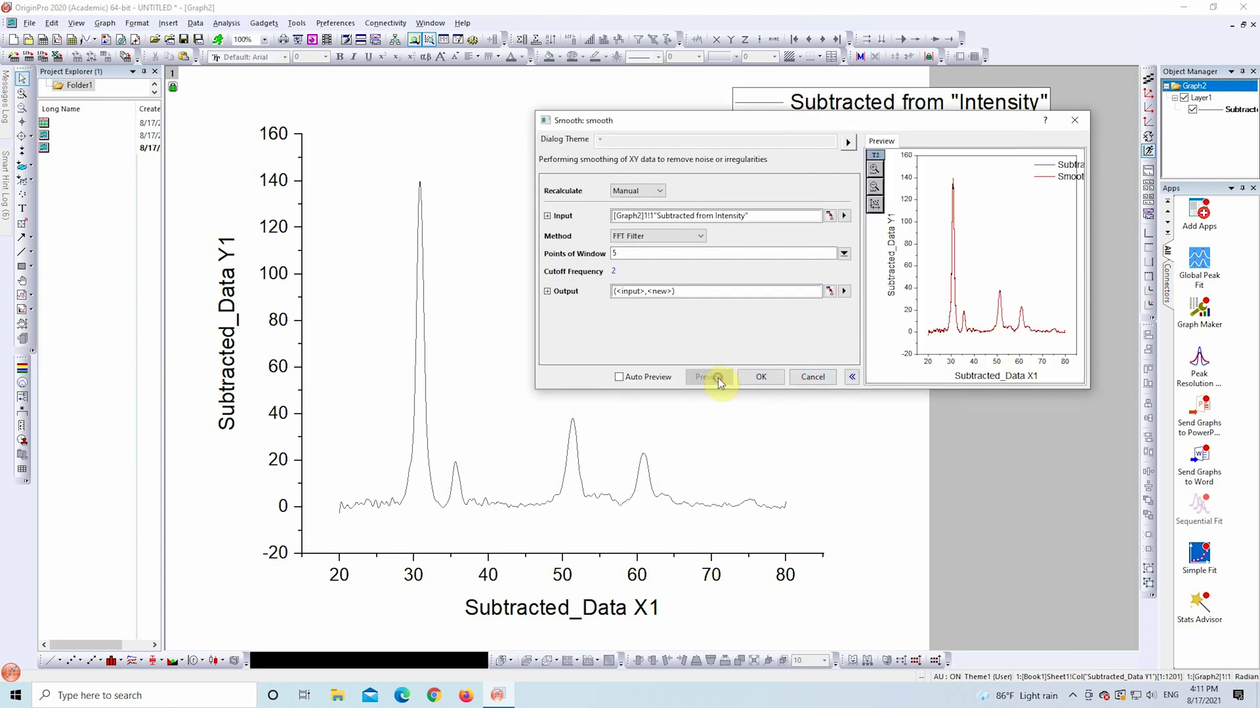
{"action": "left_click", "coordinate": [757, 377]}
- Hide the unsmoothed curve in Plot Details, leaving only the smoothed line
{"action": "double_click", "coordinate": [457, 486]}
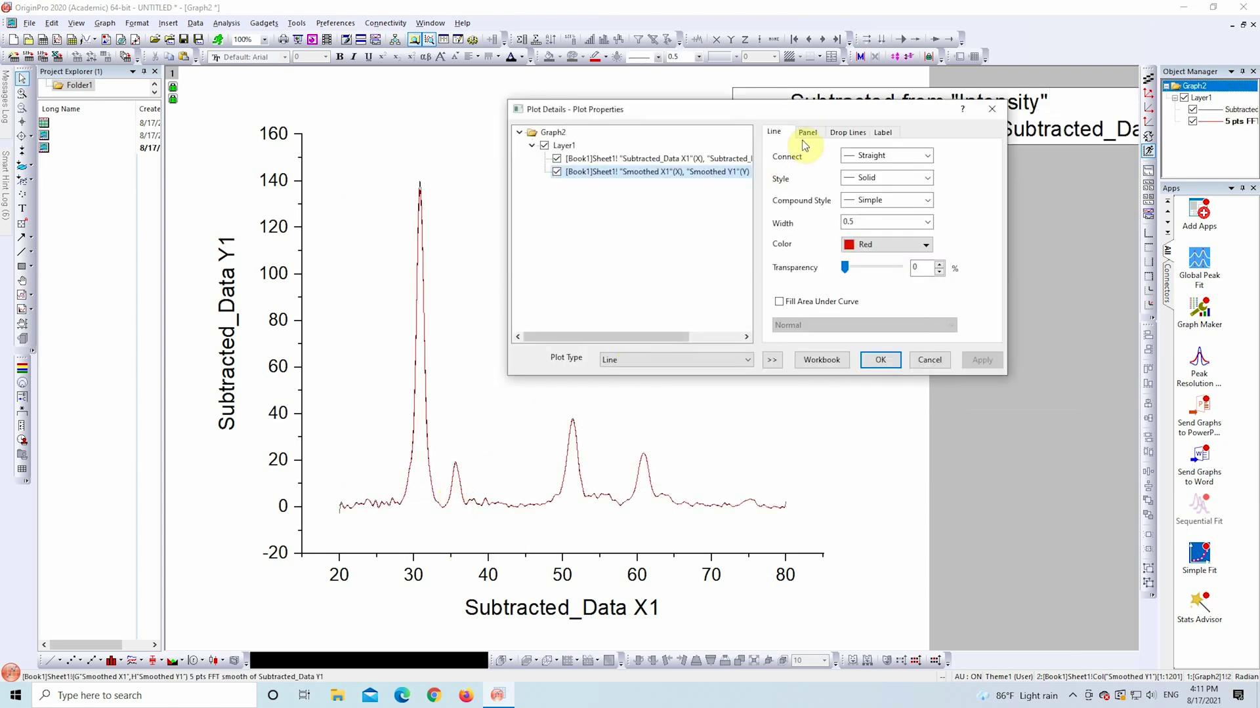
{"action": "left_click", "coordinate": [556, 159]}
{"action": "left_click", "coordinate": [981, 360]}
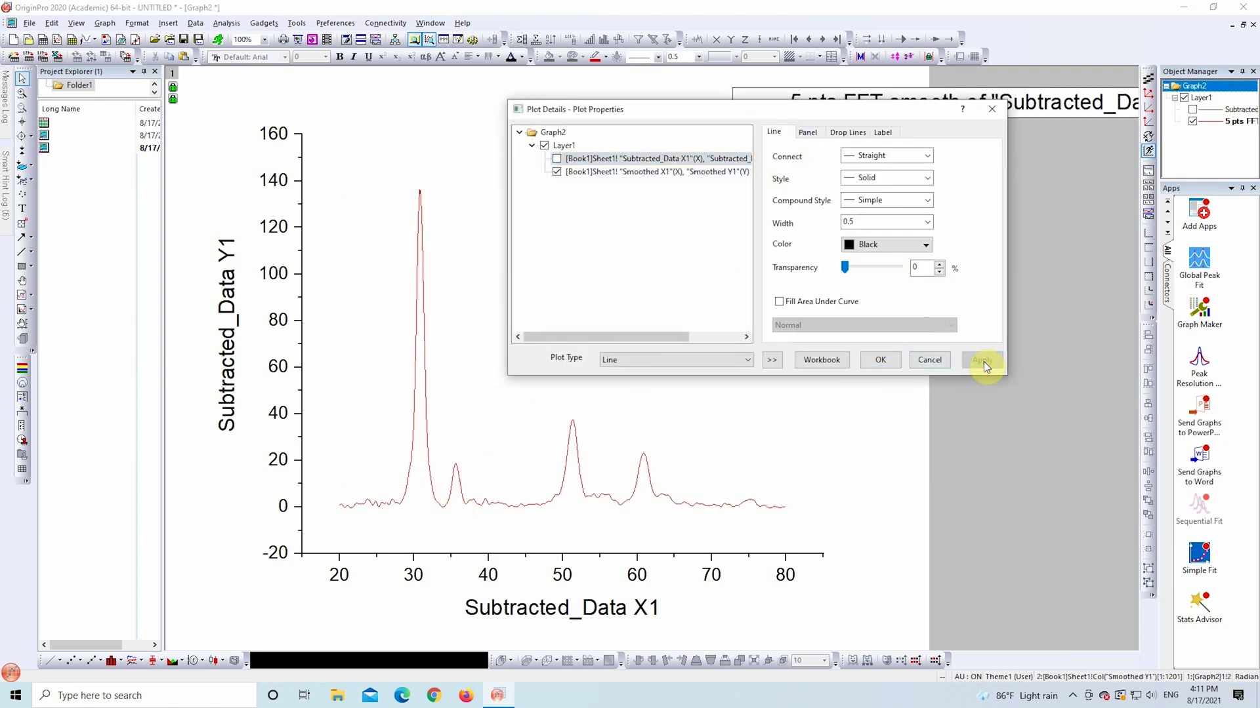
{"action": "left_click", "coordinate": [878, 361]}
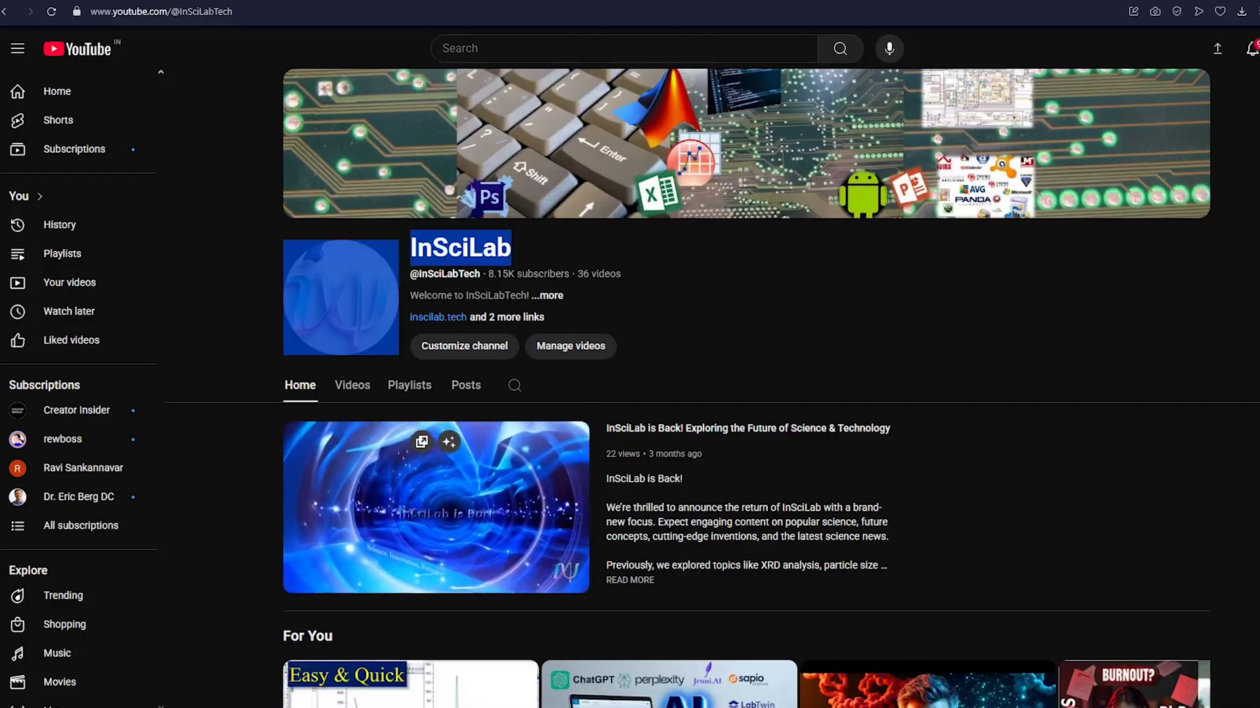
- Browse the channel's Playlists tab, listing eight playlists including Origin Software Tips & Tricks
{"action": "scroll", "coordinate": [713, 387], "scroll_direction": "down", "scroll_amount": 5}
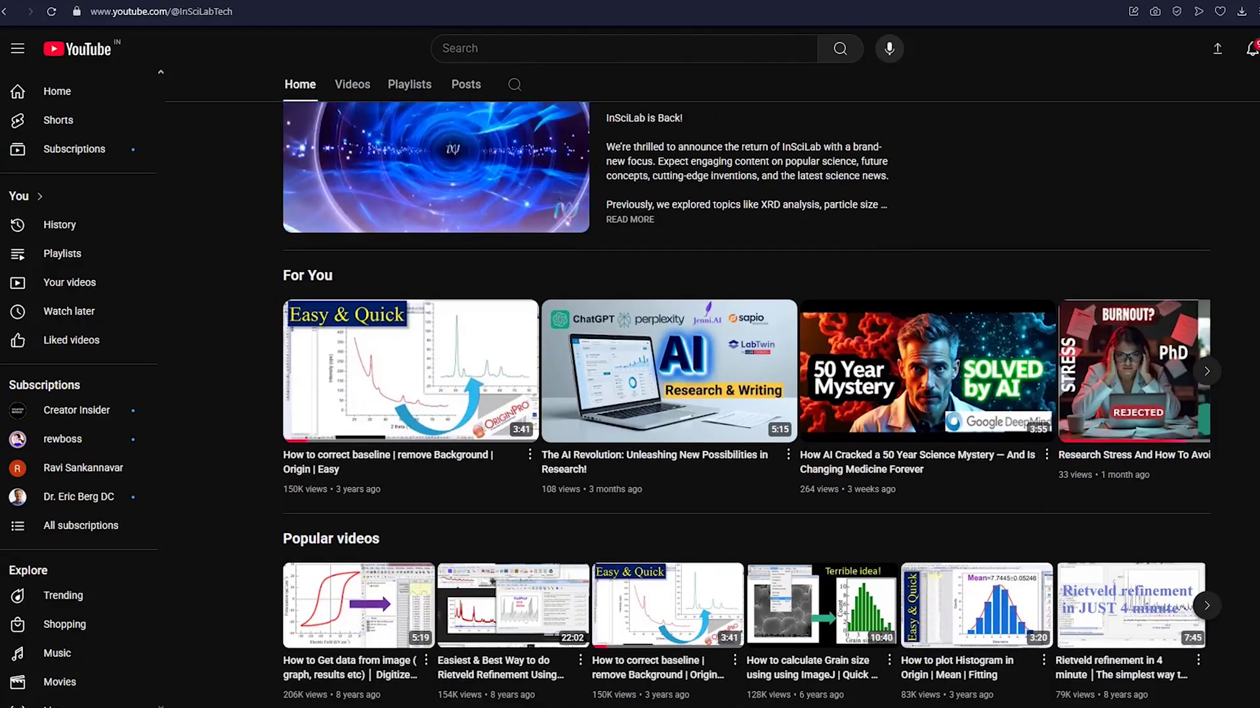
{"action": "scroll", "coordinate": [713, 388], "scroll_direction": "up", "scroll_amount": 2}
{"action": "scroll", "coordinate": [712, 387], "scroll_direction": "down", "scroll_amount": 2}
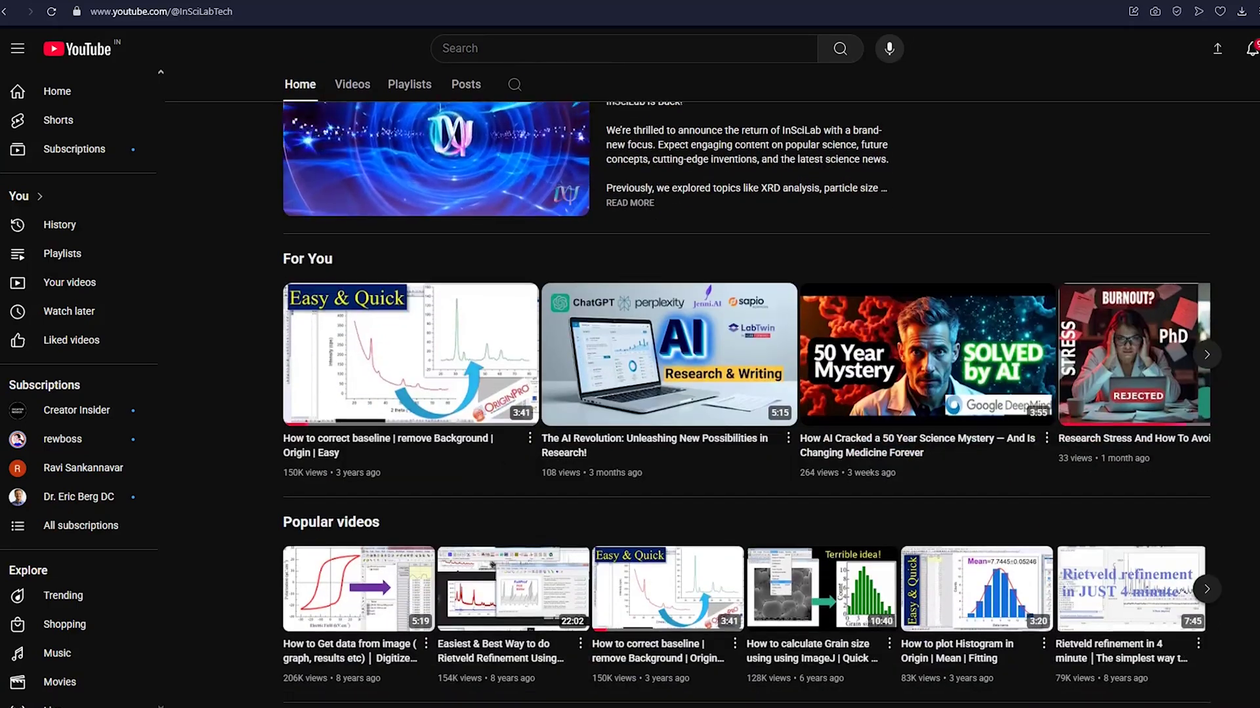
{"action": "scroll", "coordinate": [713, 387], "scroll_direction": "down", "scroll_amount": 10}
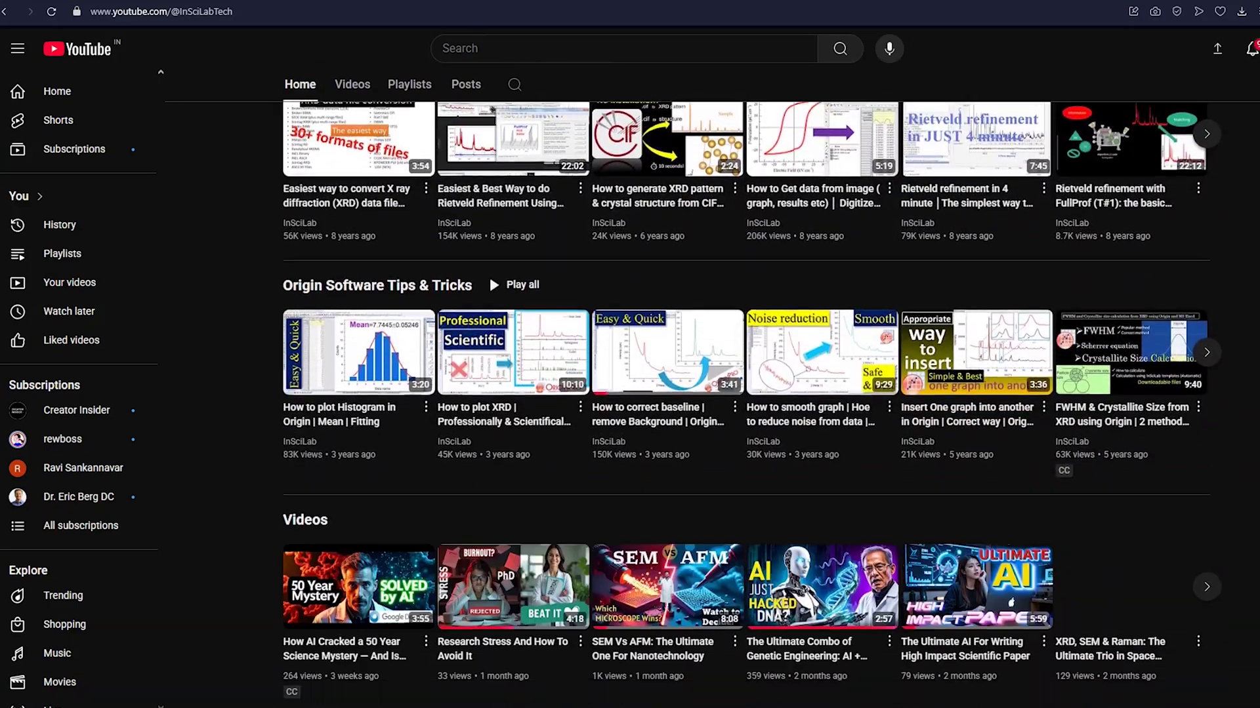
{"action": "scroll", "coordinate": [713, 387], "scroll_direction": "up", "scroll_amount": 17}
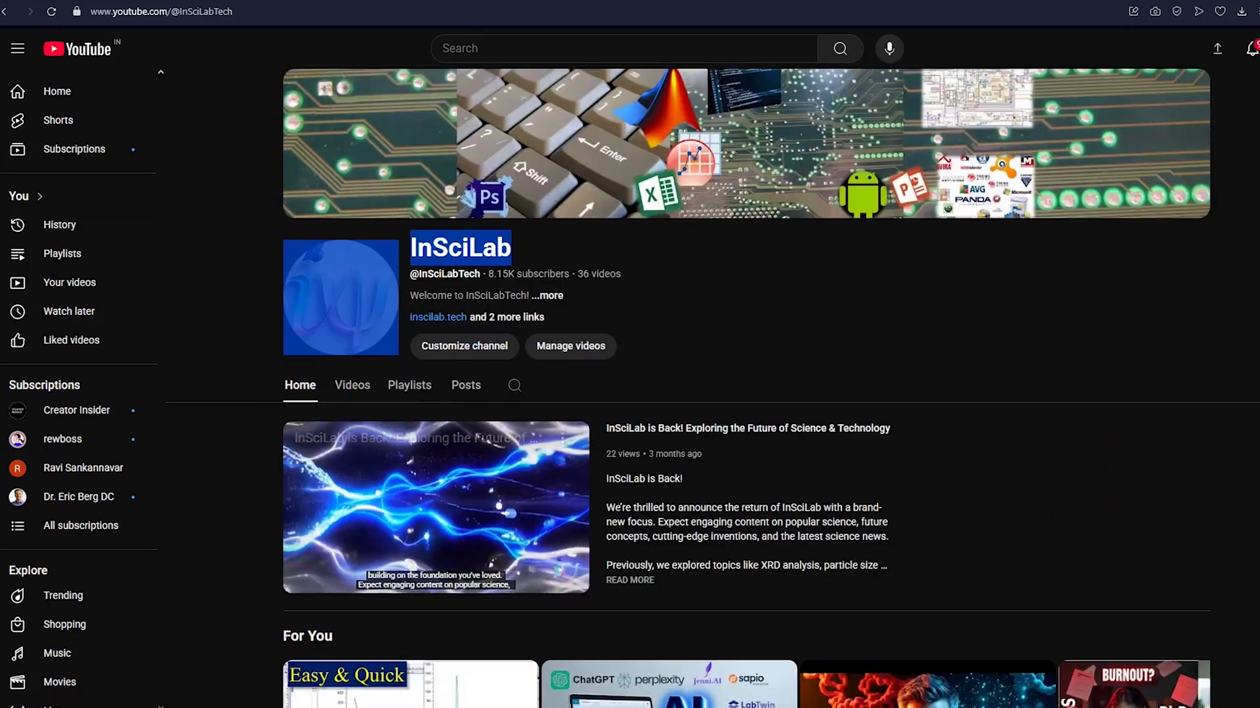
{"action": "left_click", "coordinate": [410, 385]}
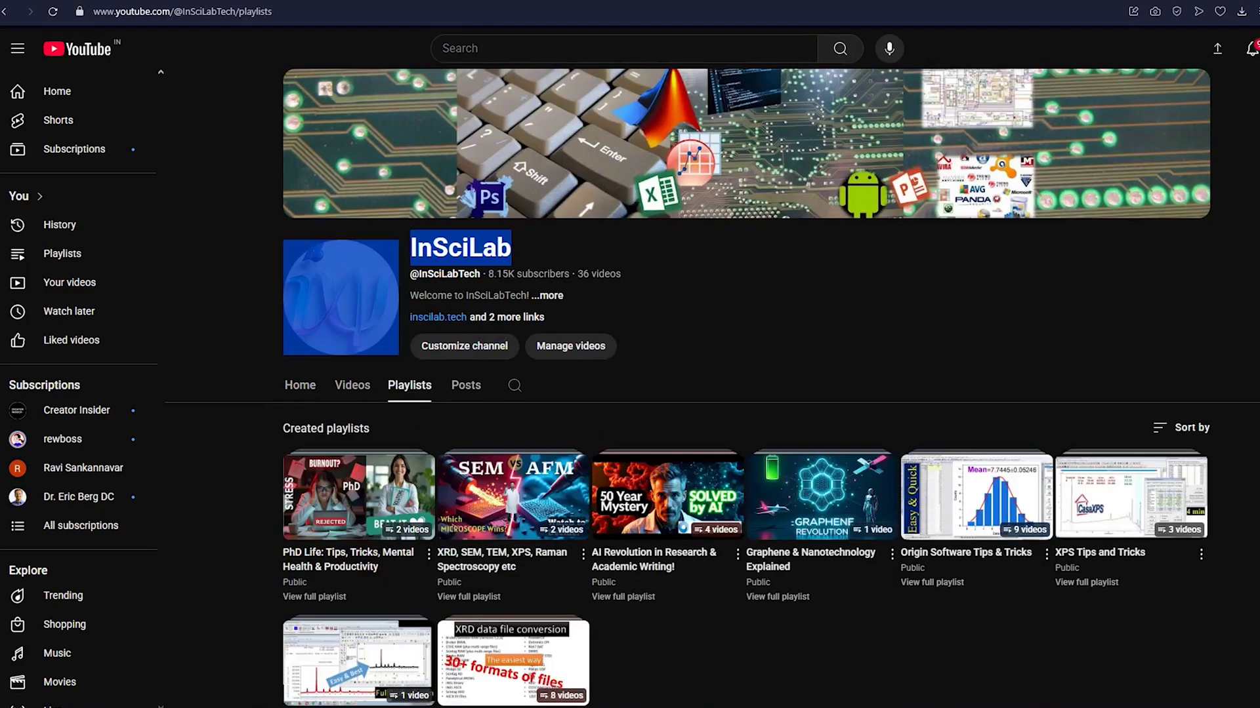
{"action": "scroll", "coordinate": [712, 387], "scroll_direction": "down", "scroll_amount": 3}
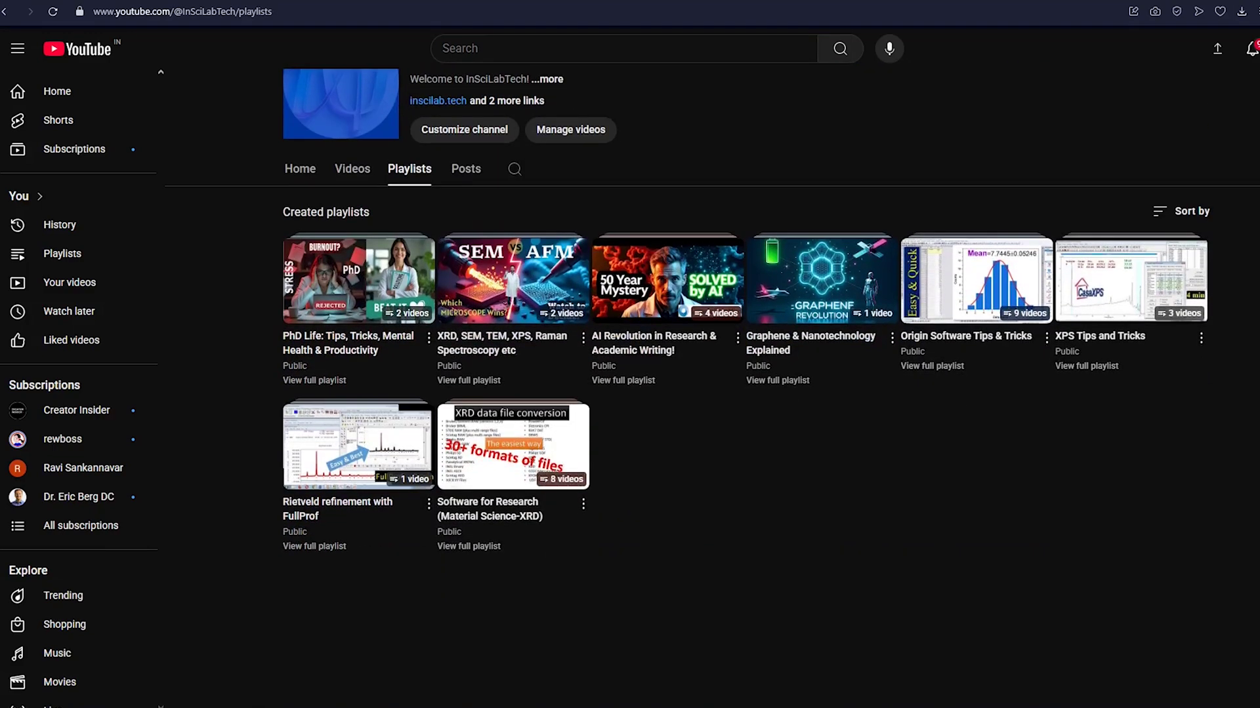